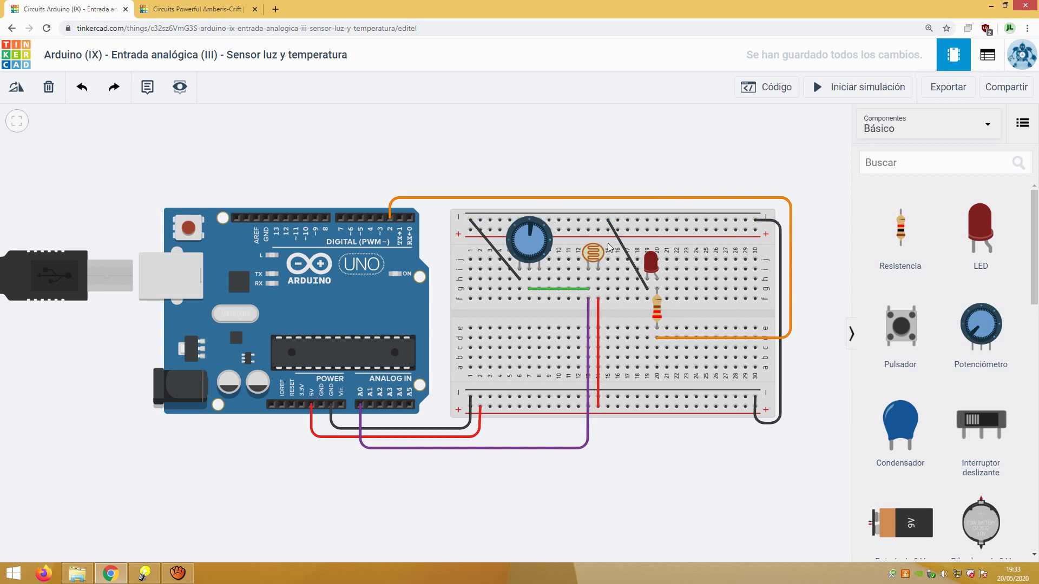
- Simulate the finished sensor circuit, raising and lowering the photoresistor's light level to check the LED's response
{"action": "left_click", "coordinate": [837, 90]}
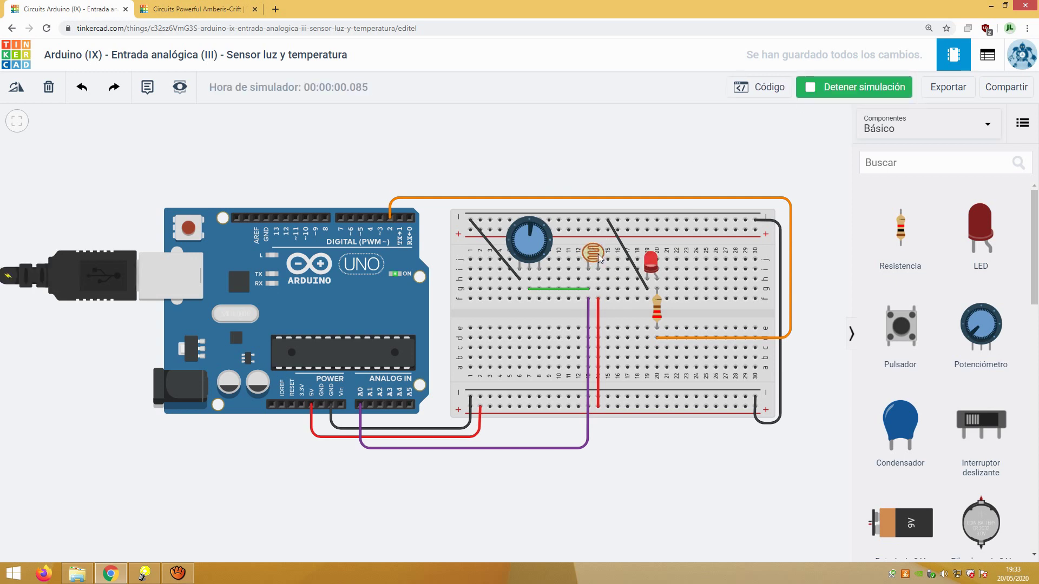
{"action": "left_click", "coordinate": [590, 253]}
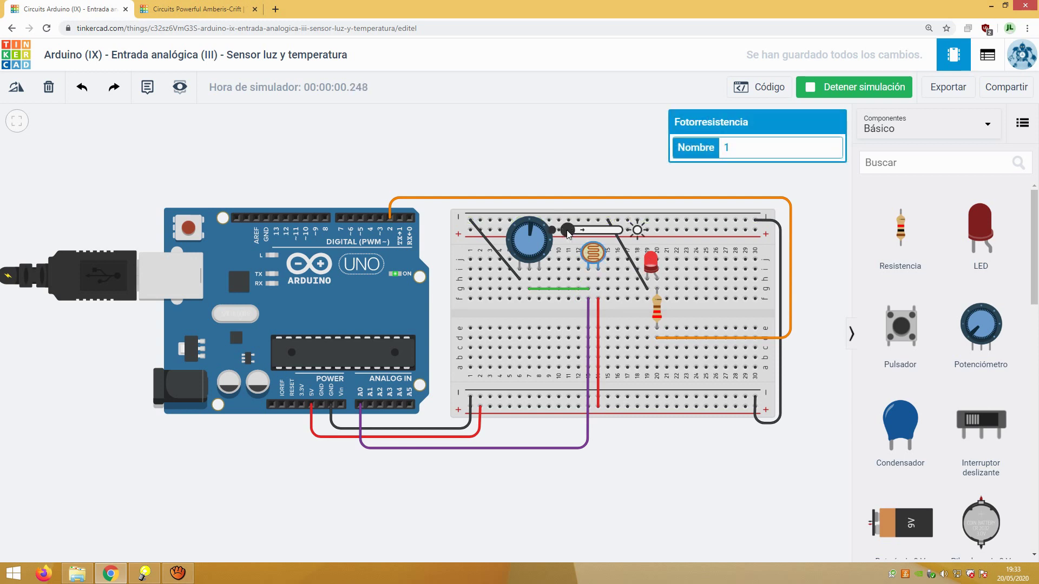
{"action": "left_click_drag", "start_coordinate": [573, 233], "coordinate": [606, 237]}
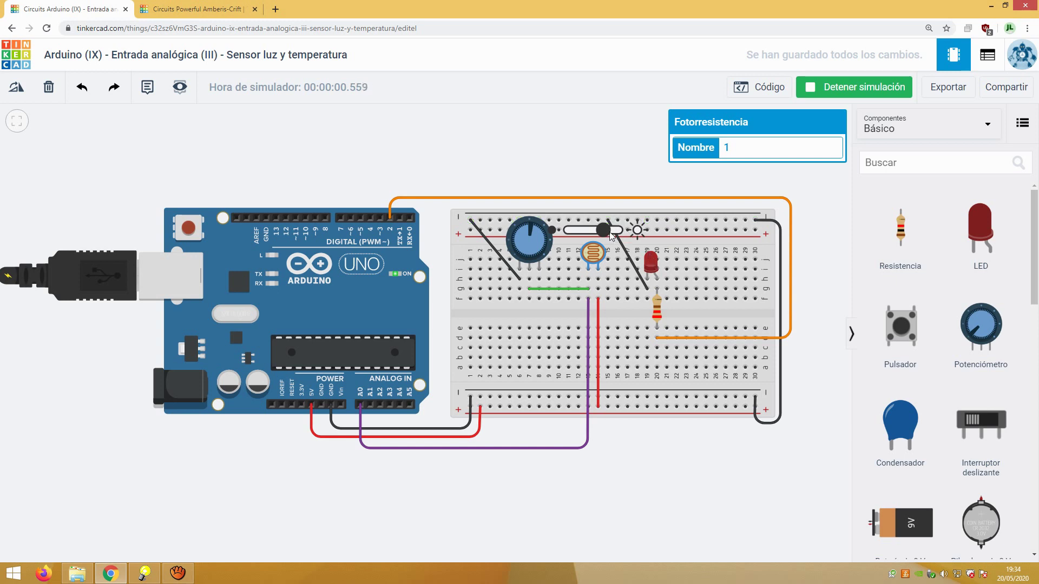
{"action": "left_click_drag", "start_coordinate": [609, 232], "coordinate": [579, 230]}
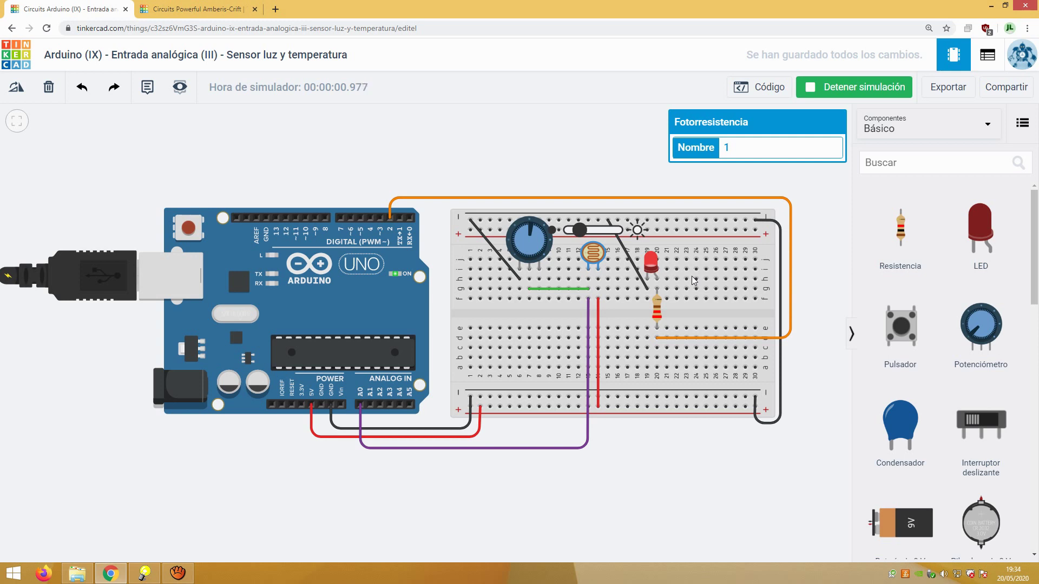
{"action": "left_click", "coordinate": [855, 82]}
- Switch to the empty Powerful Amberis-Crift circuit and place an Arduino Uno R3 with a small breadboard beside it
{"action": "left_click", "coordinate": [195, 9]}
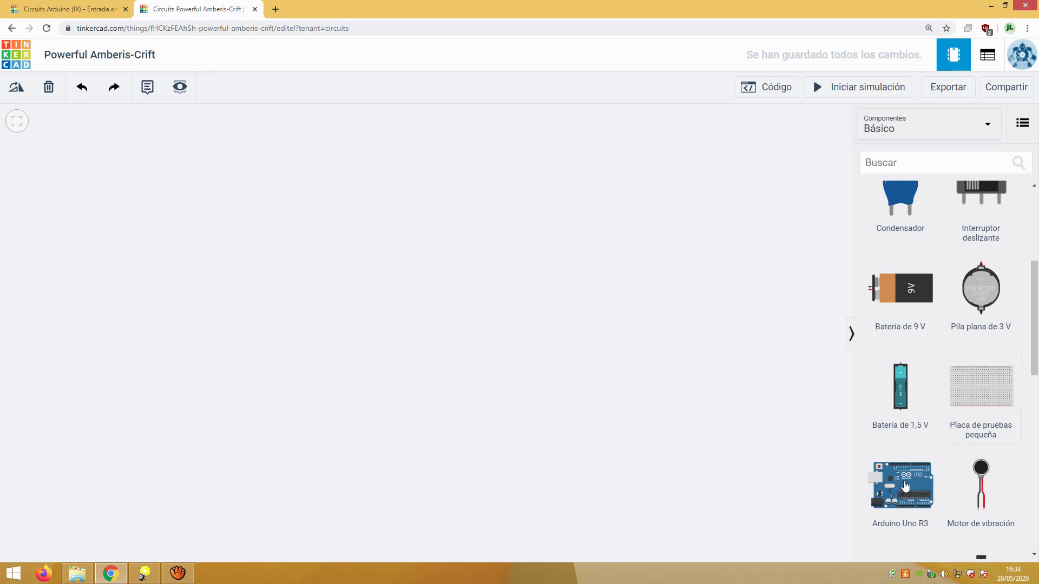
{"action": "left_click_drag", "start_coordinate": [981, 386], "coordinate": [685, 297]}
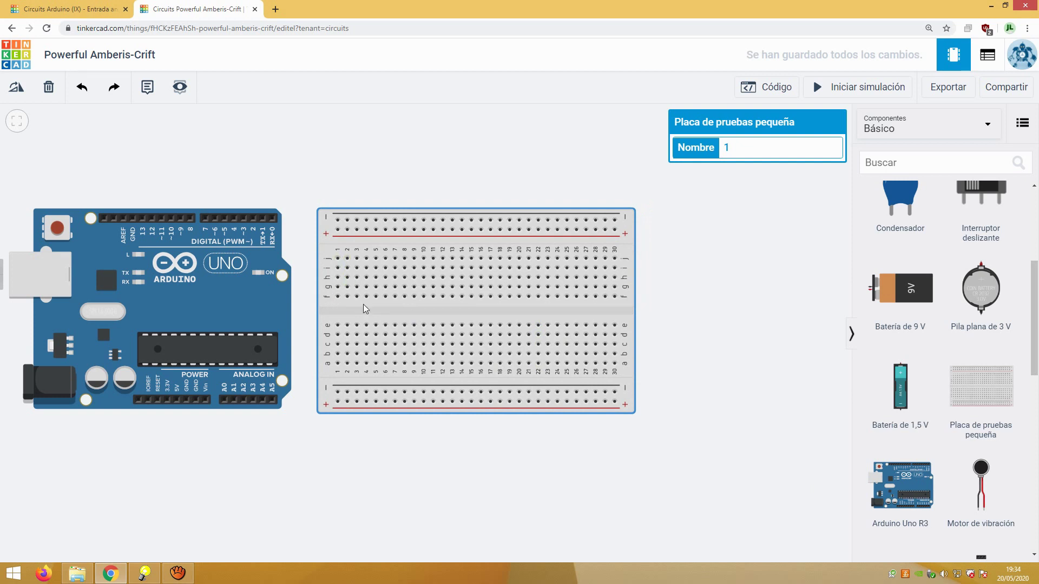
- Wire the Arduino's 5V pin to the breadboard's lower positive rail at column 1 and colour the cable red
{"action": "left_click", "coordinate": [177, 403]}
{"action": "left_click", "coordinate": [176, 423]}
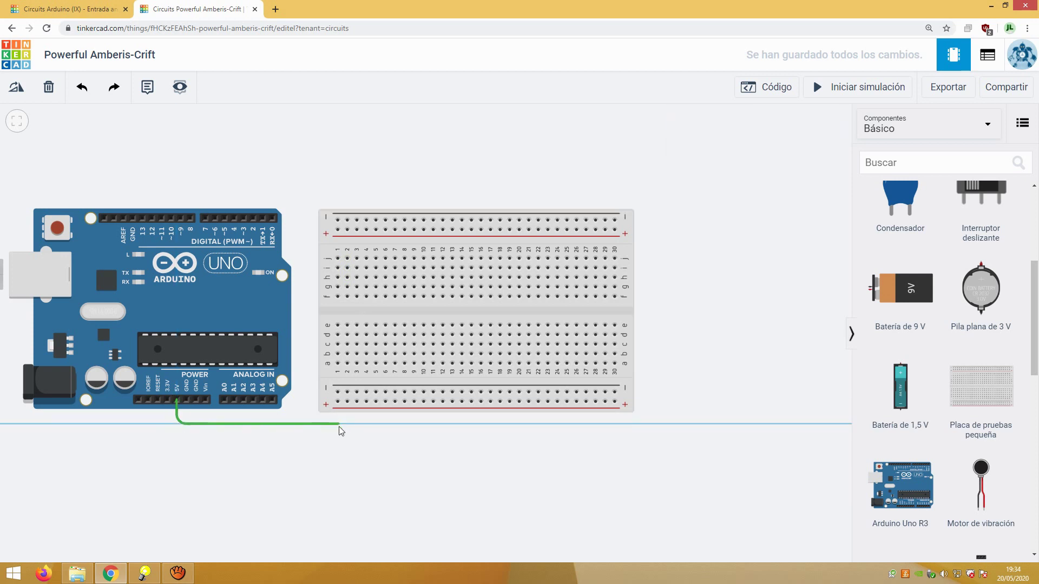
{"action": "left_click", "coordinate": [338, 423]}
{"action": "left_click", "coordinate": [337, 401]}
{"action": "left_click", "coordinate": [775, 151]}
{"action": "left_click", "coordinate": [779, 173]}
- Link the lower and upper positive rails at column 30 with a red cable routed around the breadboard's end
{"action": "left_click", "coordinate": [615, 402]}
{"action": "left_click", "coordinate": [614, 420]}
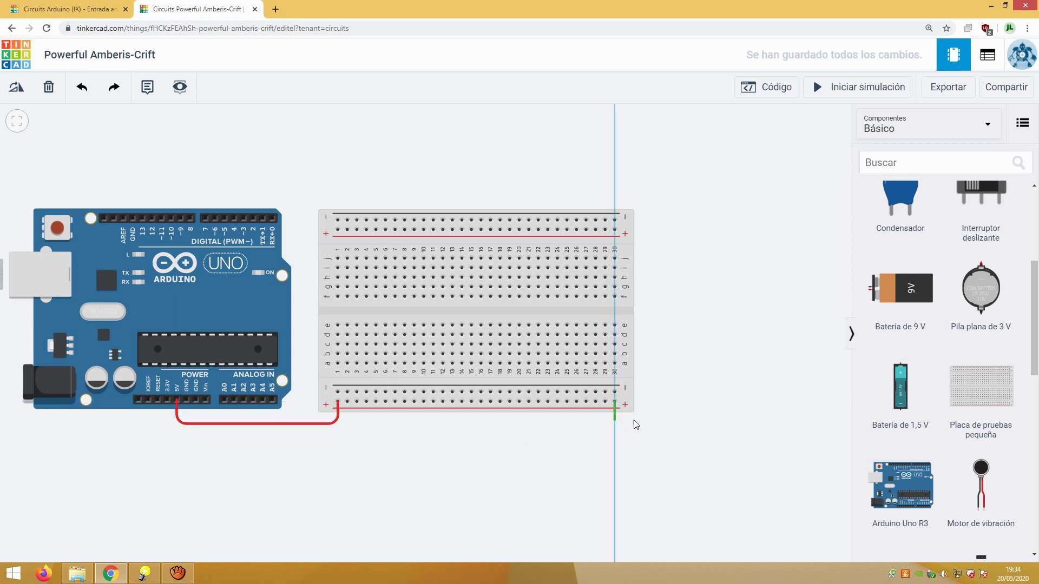
{"action": "left_click", "coordinate": [647, 419]}
{"action": "left_click", "coordinate": [642, 230]}
{"action": "left_click", "coordinate": [614, 229]}
{"action": "left_click", "coordinate": [774, 150]}
{"action": "left_click", "coordinate": [779, 173]}
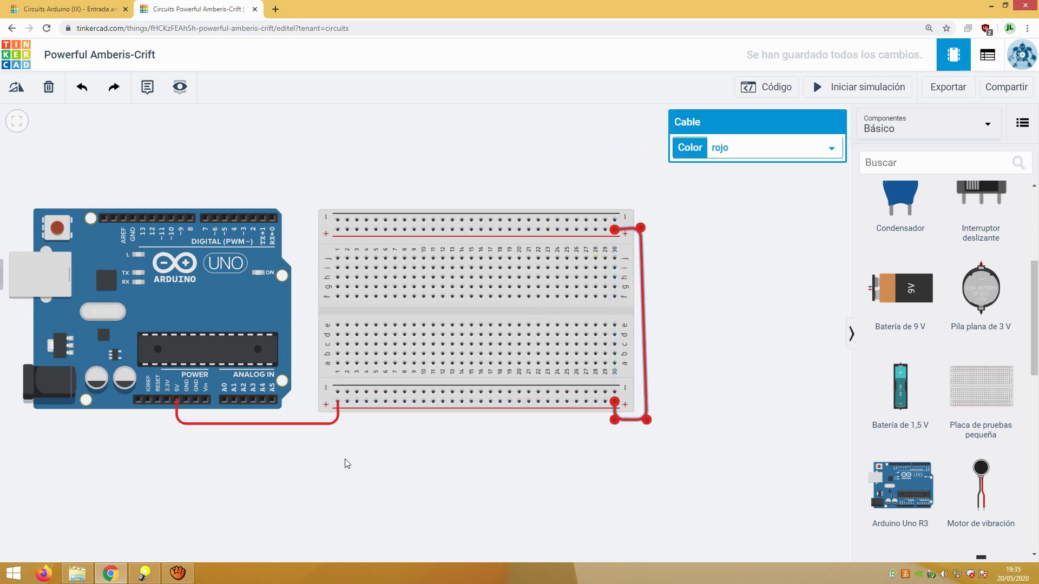
{"action": "left_click", "coordinate": [345, 464]}
- Wire an Arduino GND pin to the breadboard's lower negative rail at column 2 and colour the cable black
{"action": "left_click", "coordinate": [196, 400]}
{"action": "left_click", "coordinate": [196, 431]}
{"action": "left_click", "coordinate": [343, 431]}
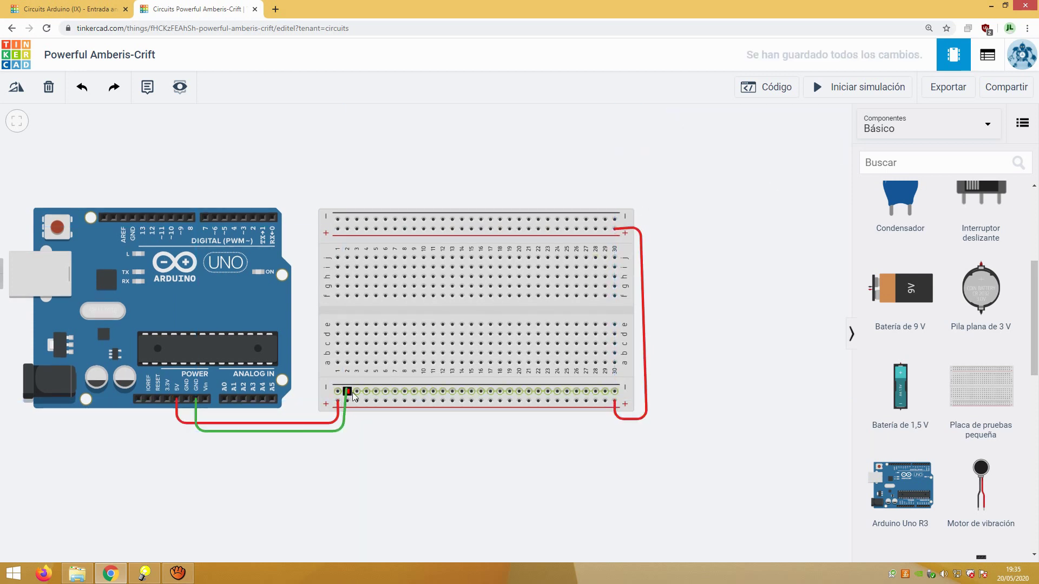
{"action": "left_click", "coordinate": [347, 391]}
{"action": "left_click", "coordinate": [774, 148]}
{"action": "left_click", "coordinate": [761, 164]}
- Link the lower and upper negative rails at column 30 with a black cable routed outside the red one
{"action": "left_click", "coordinate": [616, 391]}
{"action": "left_click", "coordinate": [654, 391]}
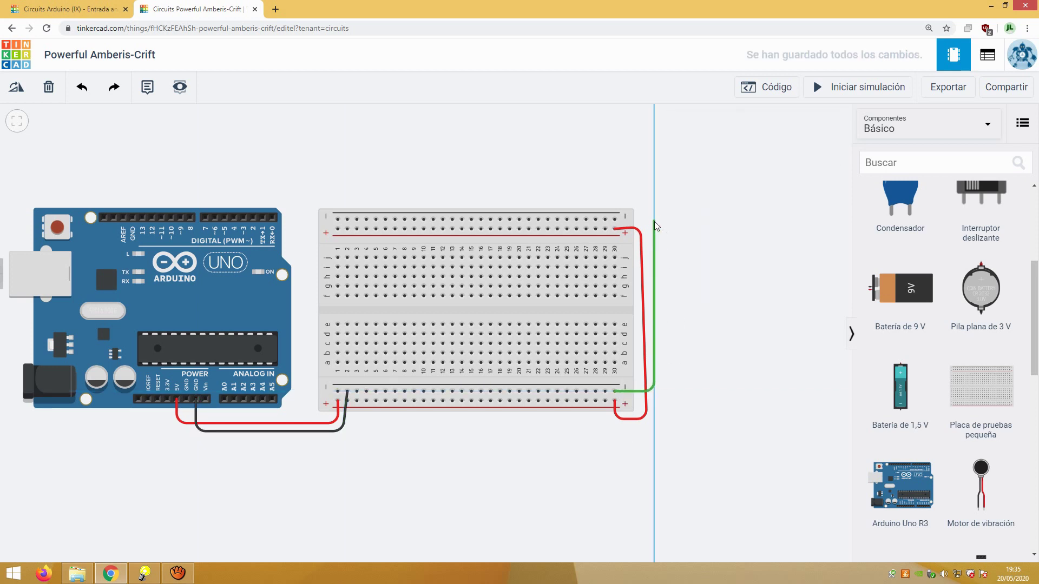
{"action": "left_click", "coordinate": [653, 219]}
{"action": "left_click", "coordinate": [614, 220]}
{"action": "left_click", "coordinate": [736, 153]}
{"action": "left_click", "coordinate": [709, 215]}
{"action": "left_click", "coordinate": [689, 259]}
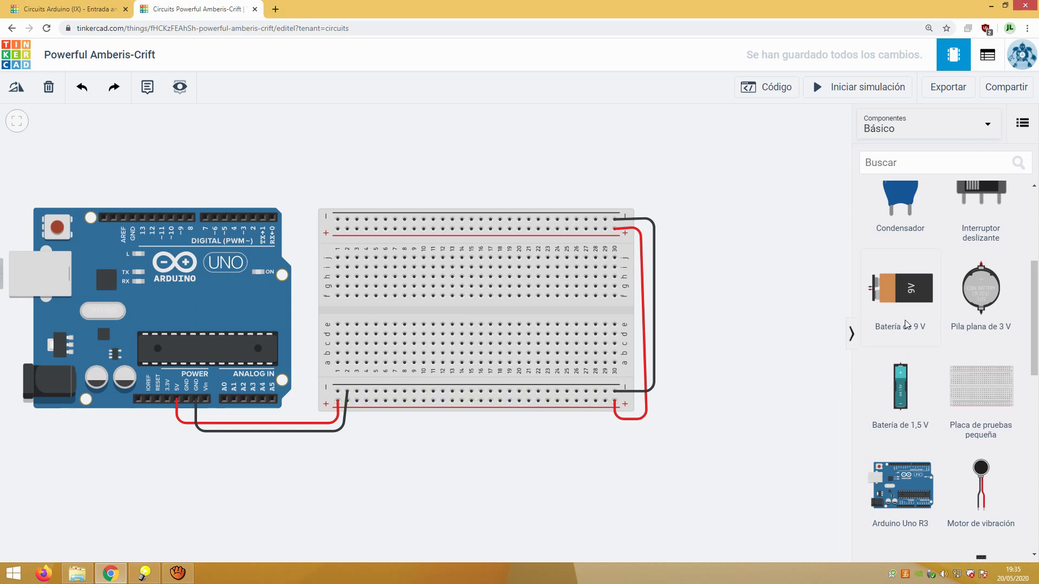
- Place an LED in breadboard columns 25 and 26 and a resistor across the centre gap in column 26
{"action": "scroll", "coordinate": [899, 276], "scroll_direction": "up", "scroll_amount": 3}
{"action": "scroll", "coordinate": [899, 277], "scroll_direction": "up", "scroll_amount": 3}
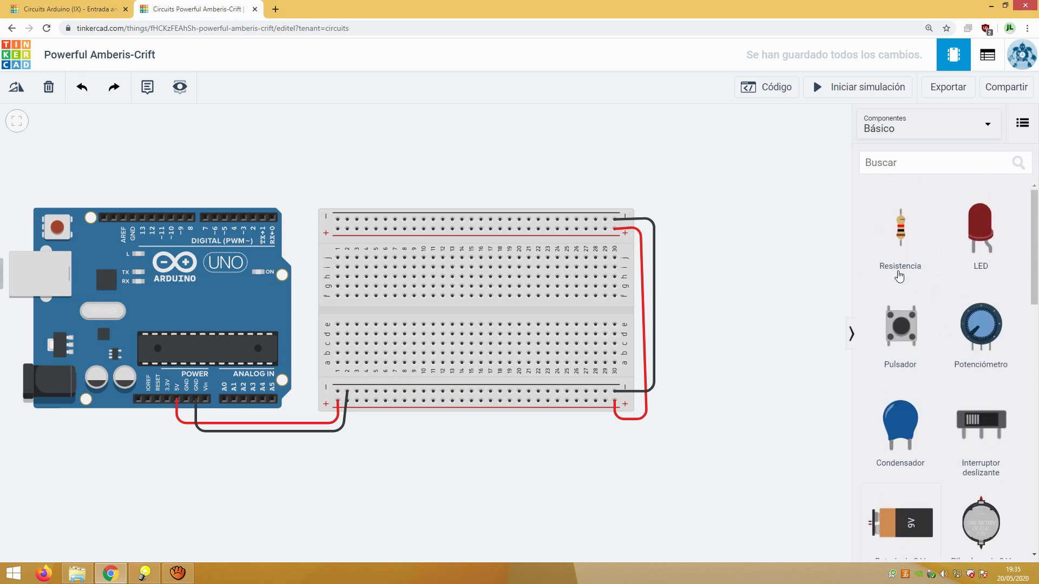
{"action": "left_click_drag", "start_coordinate": [871, 238], "coordinate": [576, 305]}
{"action": "left_click_drag", "start_coordinate": [979, 228], "coordinate": [570, 266]}
{"action": "left_click", "coordinate": [569, 280]}
{"action": "left_click", "coordinate": [576, 306]}
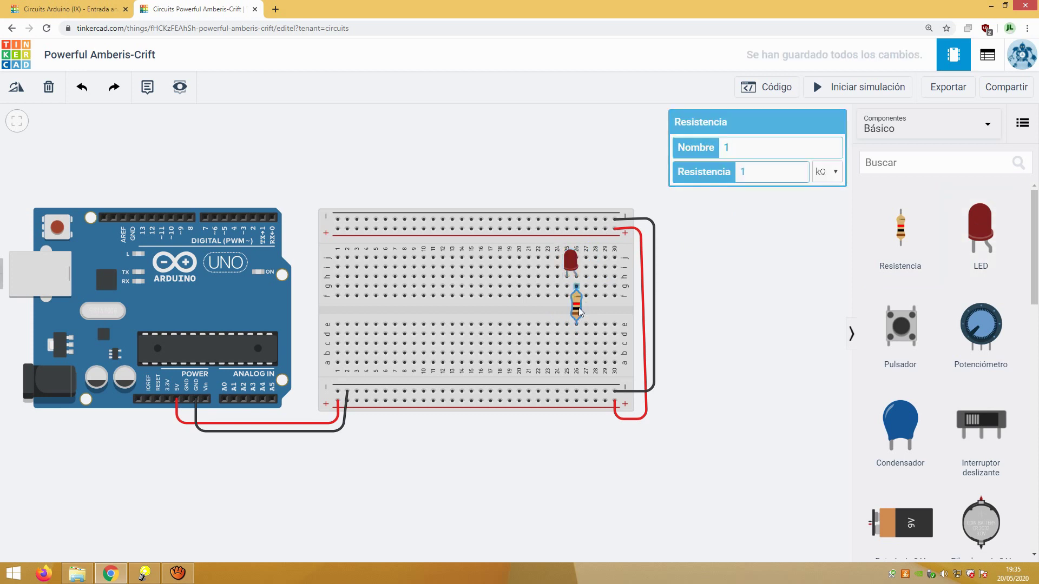
{"action": "left_click", "coordinate": [741, 214]}
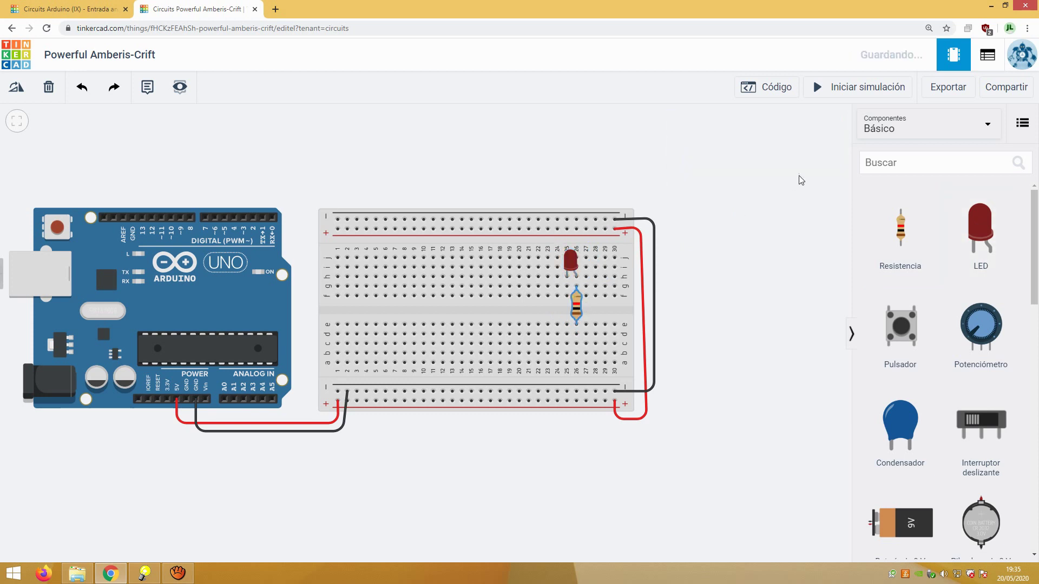
- Set the resistance of the resistor below the LED to 220 Ω
{"action": "left_click", "coordinate": [576, 307]}
{"action": "left_click", "coordinate": [718, 173]}
{"action": "type", "text": "220"}
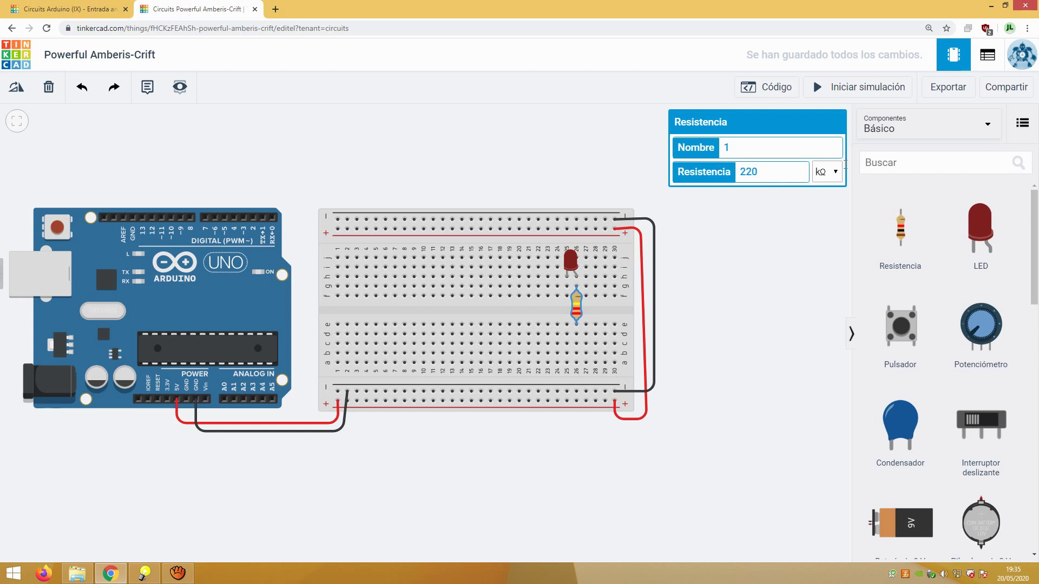
{"action": "left_click", "coordinate": [828, 172]}
{"action": "left_click", "coordinate": [820, 228]}
{"action": "left_click", "coordinate": [710, 289]}
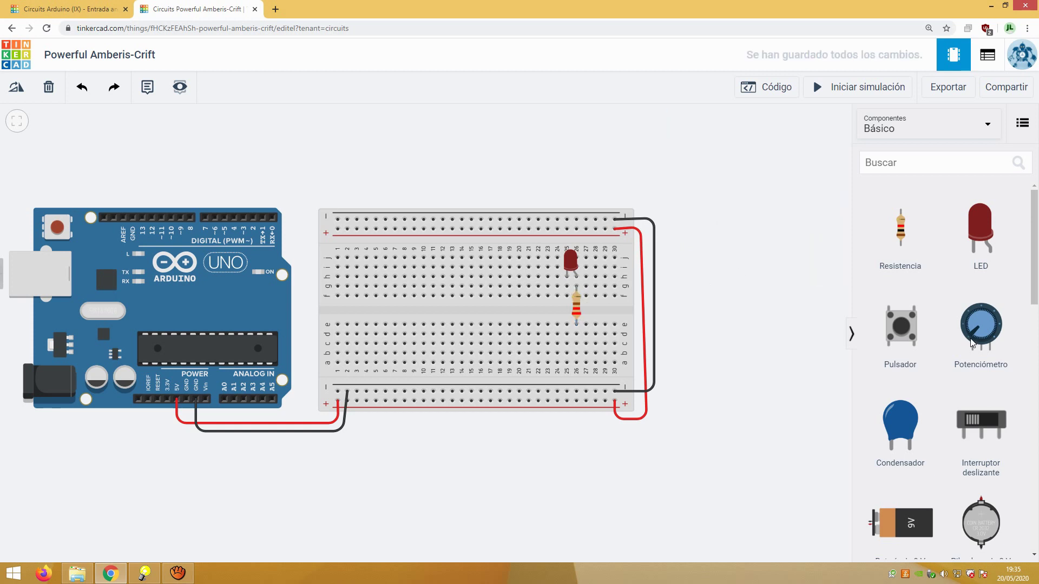
- Place a potentiometer in breadboard columns 6 to 8 and a photoresistor in columns 14 and 15
{"action": "left_click_drag", "start_coordinate": [522, 264], "coordinate": [397, 279]}
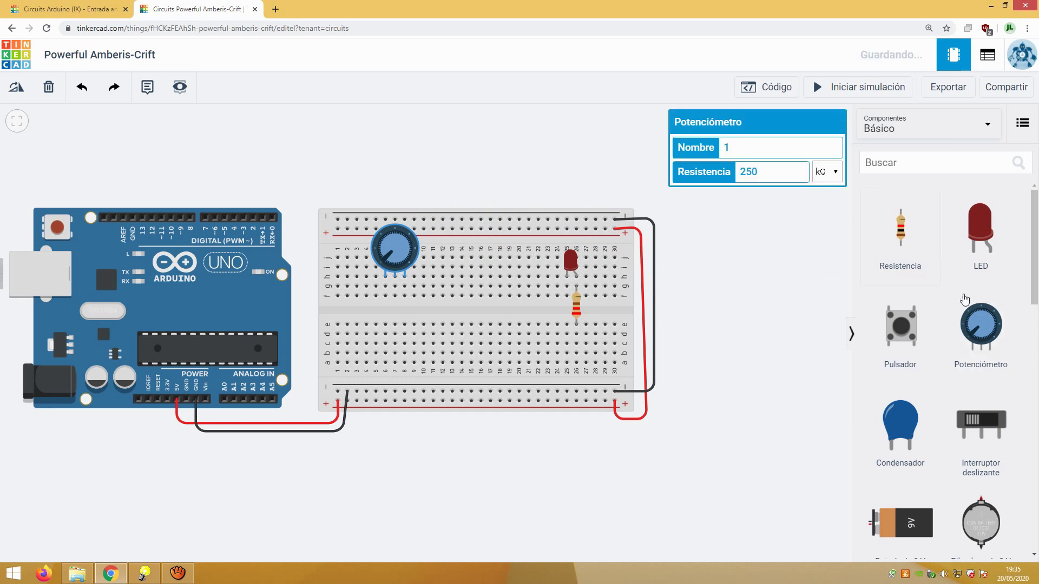
{"action": "scroll", "coordinate": [1036, 273], "scroll_direction": "down", "scroll_amount": 1}
{"action": "scroll", "coordinate": [1035, 273], "scroll_direction": "down", "scroll_amount": 6}
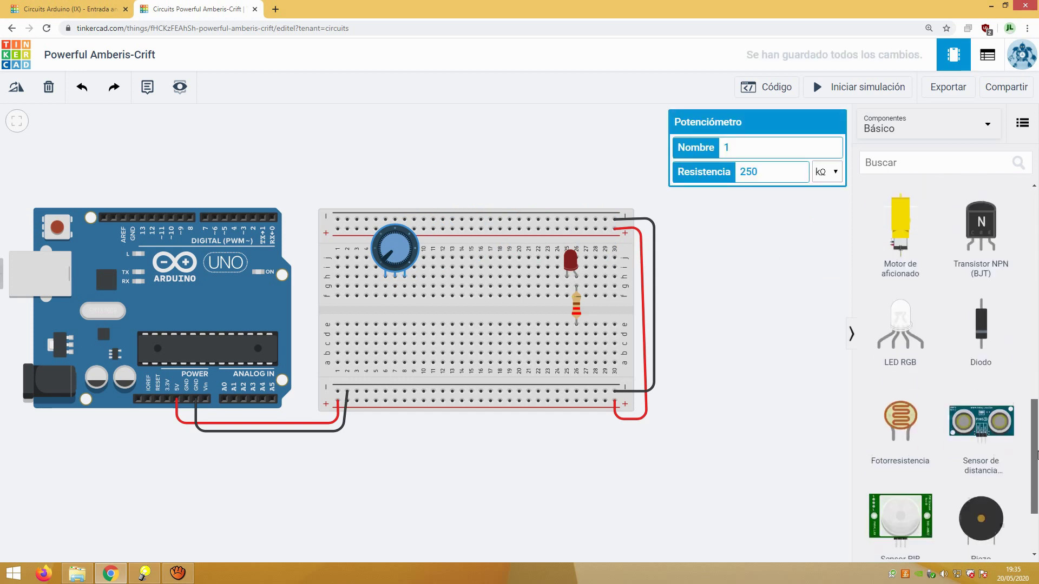
{"action": "left_click_drag", "start_coordinate": [896, 406], "coordinate": [463, 283]}
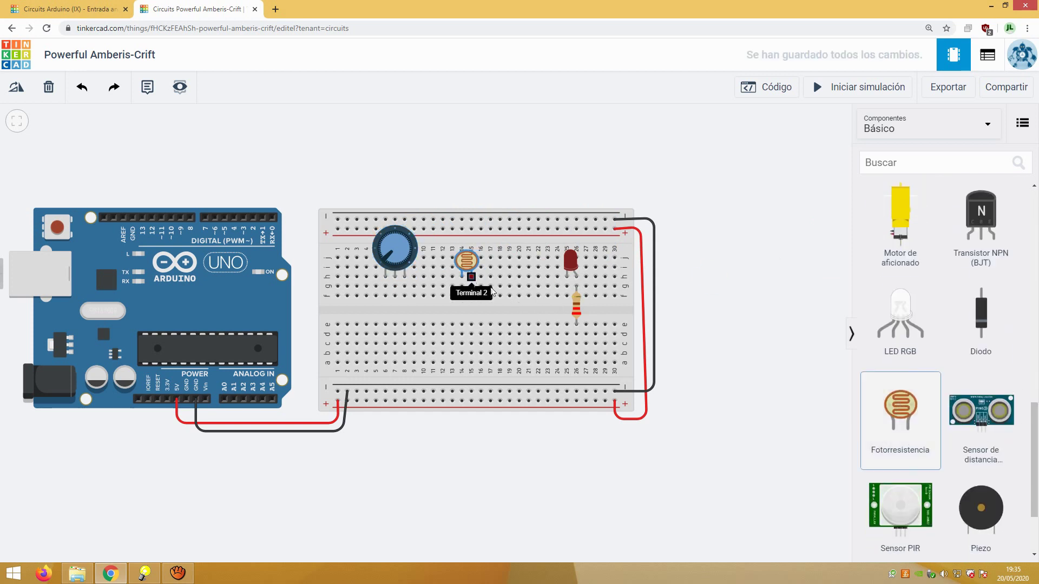
{"action": "left_click", "coordinate": [726, 269]}
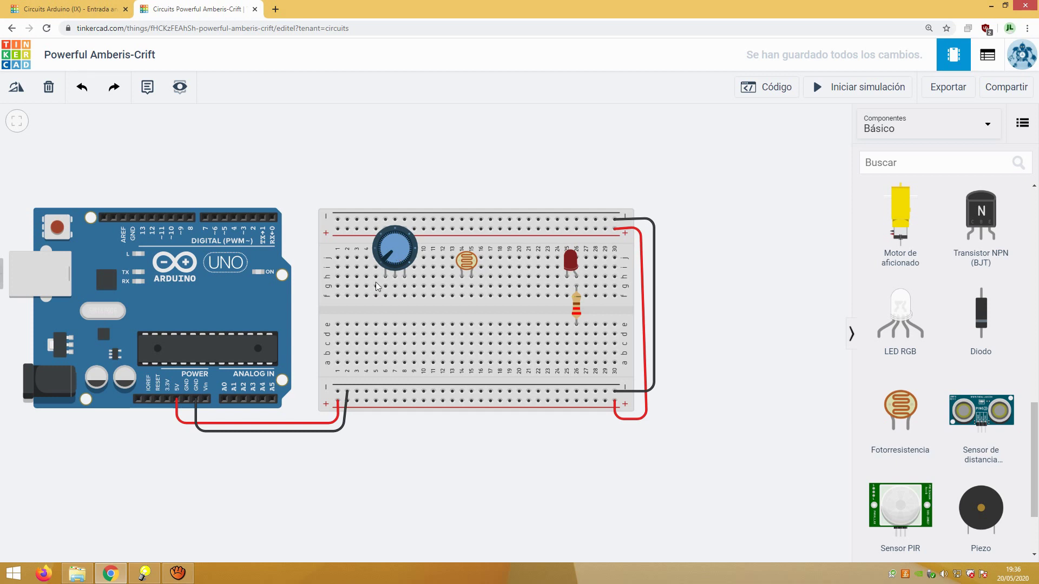
- Switch to Bright Spark, reduce the light on the LDR in the voltage divider, and stop the simulation
{"action": "left_click", "coordinate": [145, 573]}
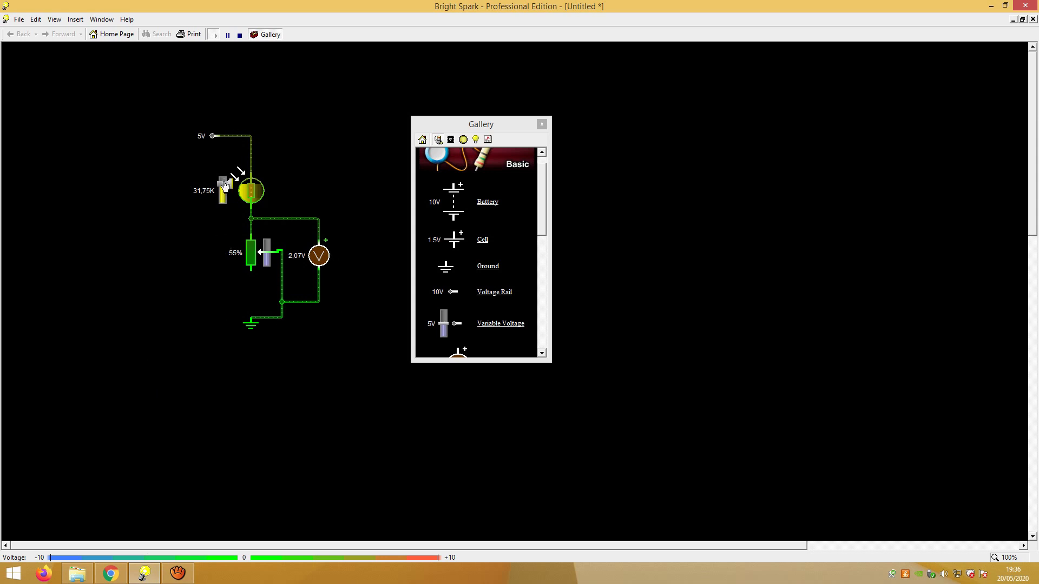
{"action": "left_click_drag", "start_coordinate": [225, 185], "coordinate": [224, 191]}
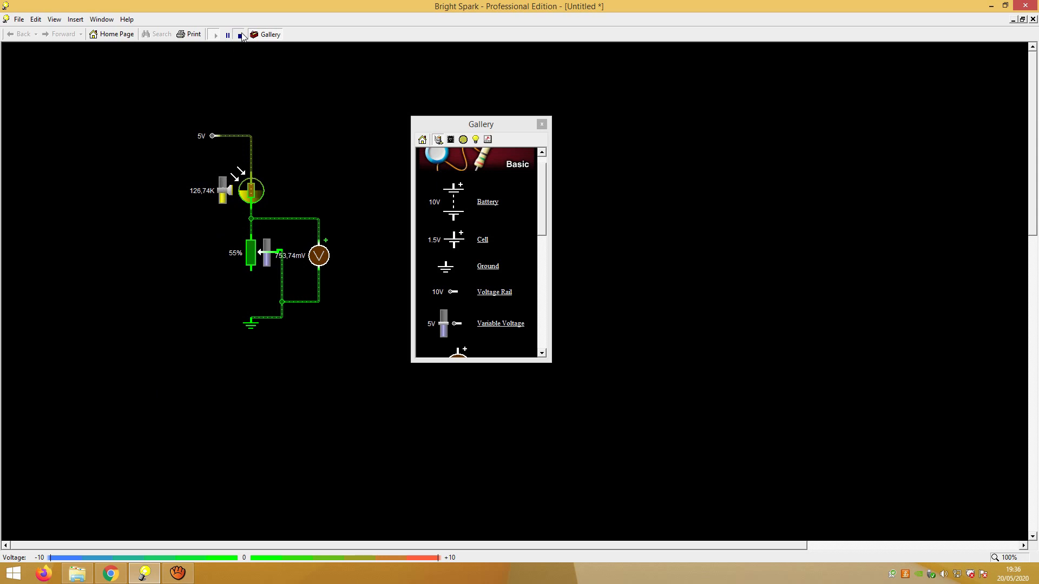
{"action": "left_click", "coordinate": [240, 35]}
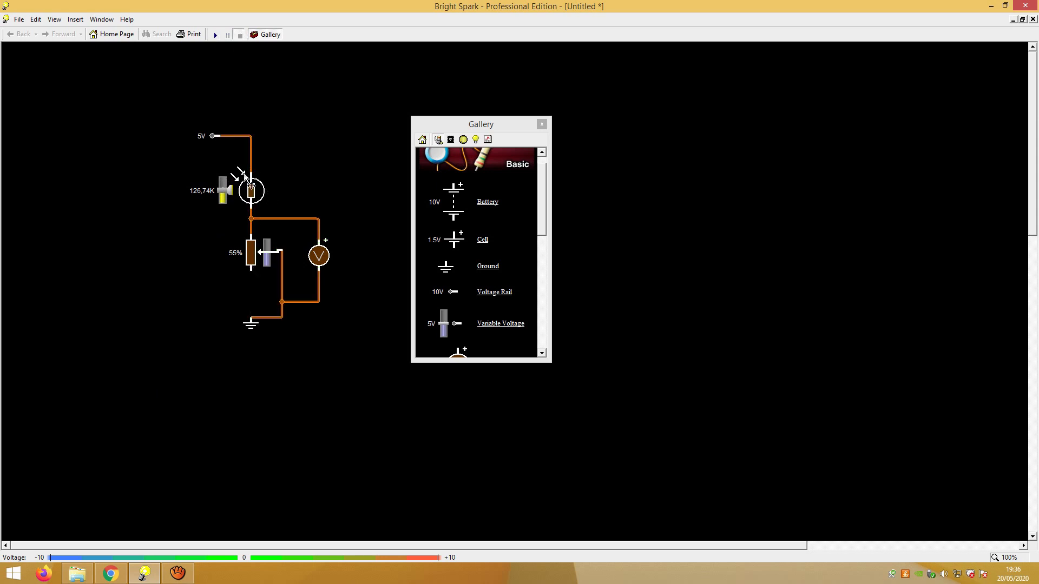
{"action": "left_click_drag", "start_coordinate": [252, 256], "coordinate": [248, 253]}
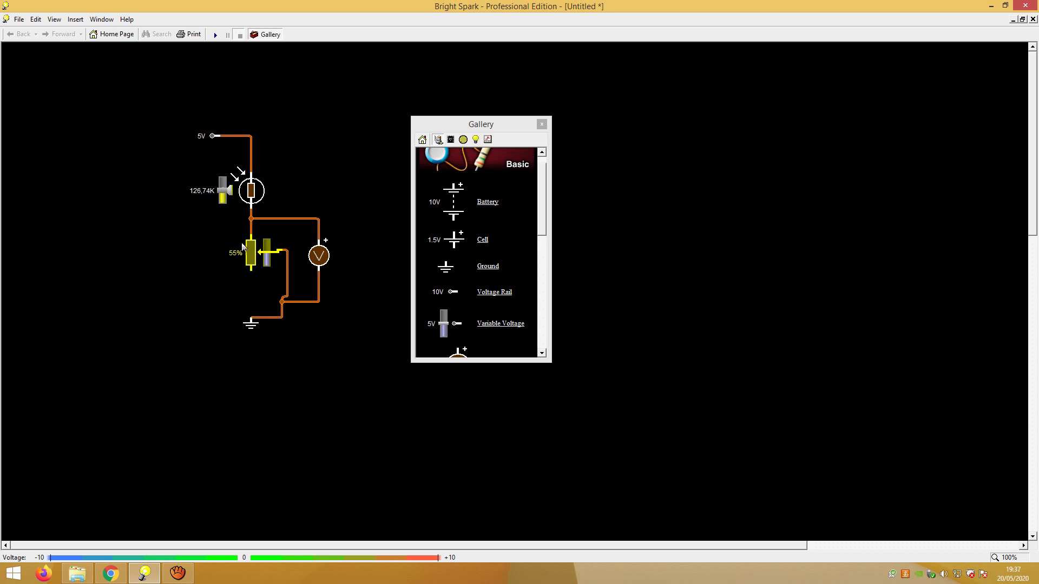
- Raise and lower the light level on the LDR to compare how its resistance changes
{"action": "mouse_move", "coordinate": [223, 191]}
{"action": "left_mouse_down"}
{"action": "mouse_move", "coordinate": [222, 200]}
{"action": "mouse_move", "coordinate": [222, 185]}
{"action": "mouse_move", "coordinate": [186, 199]}
{"action": "mouse_move", "coordinate": [221, 186]}
{"action": "left_mouse_up"}
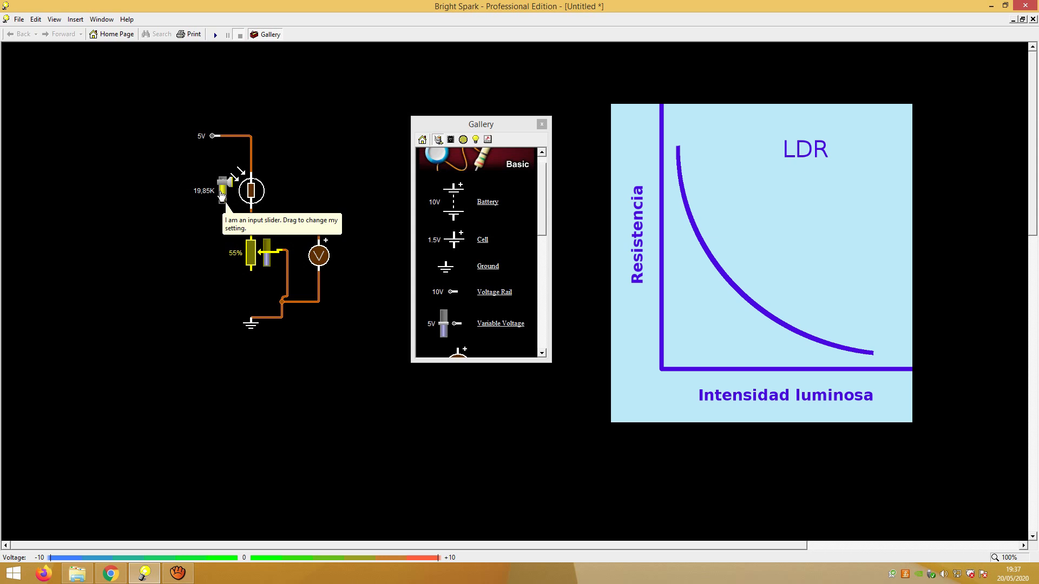
{"action": "mouse_move", "coordinate": [222, 195]}
{"action": "left_mouse_down"}
{"action": "mouse_move", "coordinate": [221, 184]}
{"action": "mouse_move", "coordinate": [195, 196]}
{"action": "mouse_move", "coordinate": [220, 191]}
{"action": "left_mouse_up"}
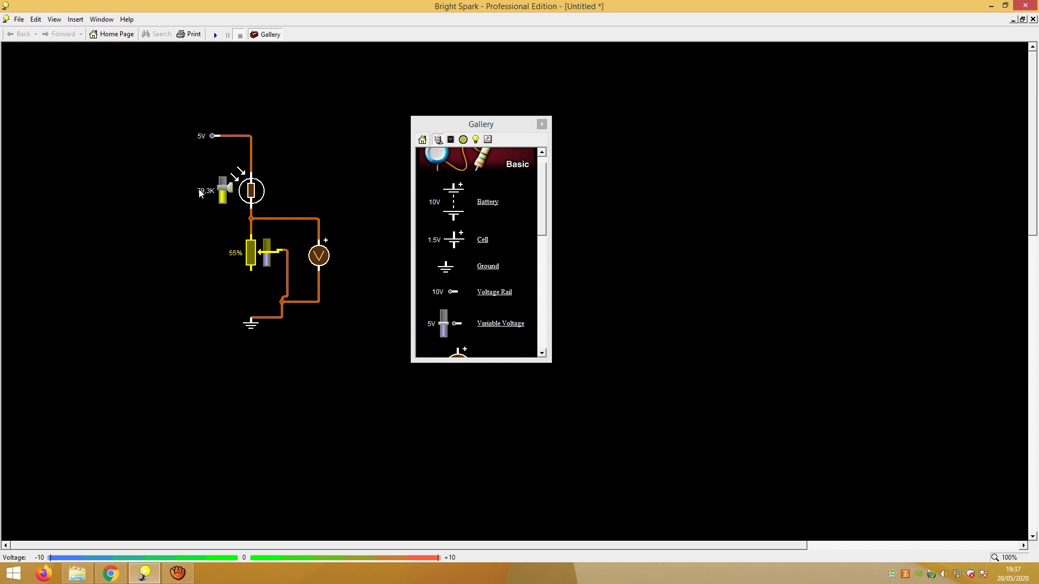
{"action": "mouse_move", "coordinate": [225, 191]}
{"action": "left_mouse_down"}
{"action": "mouse_move", "coordinate": [223, 204]}
{"action": "mouse_move", "coordinate": [185, 197]}
{"action": "mouse_move", "coordinate": [222, 203]}
{"action": "mouse_move", "coordinate": [224, 194]}
{"action": "left_mouse_up"}
- Run the divider simulation and vary the LDR's light level to observe how the voltmeter reading responds
{"action": "left_click", "coordinate": [217, 35]}
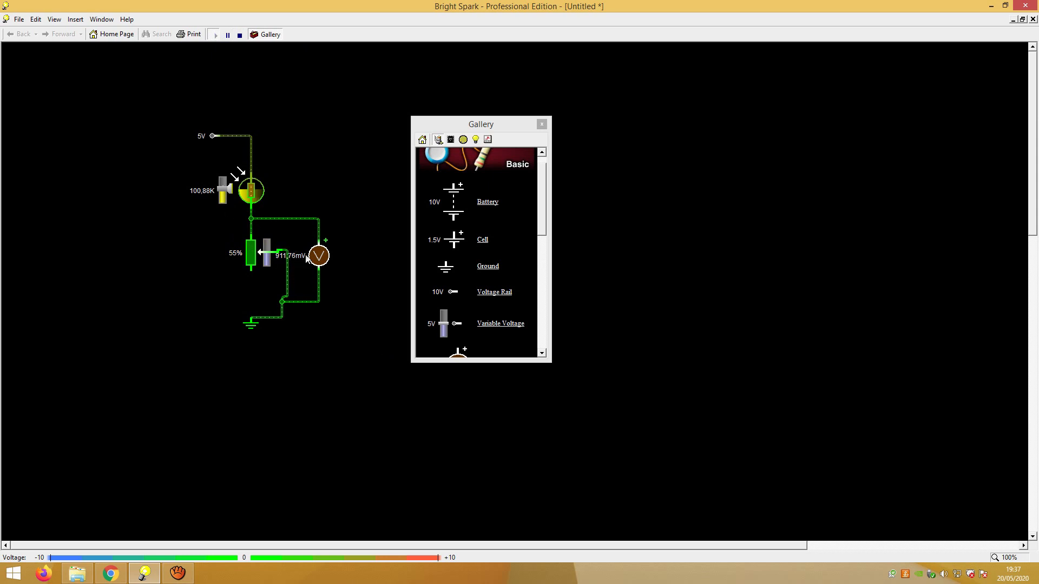
{"action": "left_click_drag", "start_coordinate": [221, 191], "coordinate": [223, 188]}
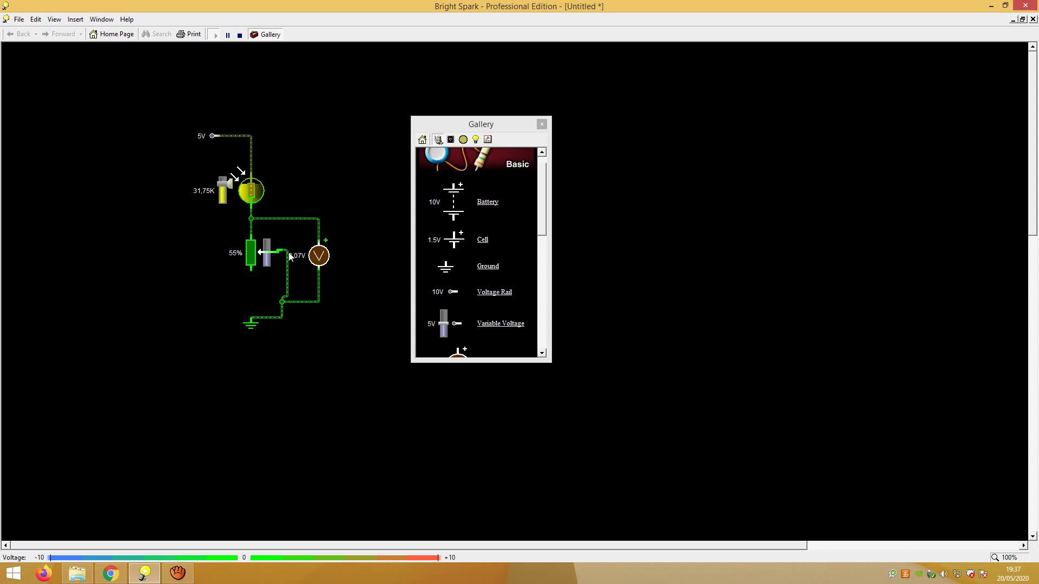
{"action": "left_click", "coordinate": [224, 186]}
{"action": "left_click", "coordinate": [223, 187]}
{"action": "left_click_drag", "start_coordinate": [226, 188], "coordinate": [225, 198]}
{"action": "left_click", "coordinate": [225, 198]}
{"action": "left_click", "coordinate": [223, 198]}
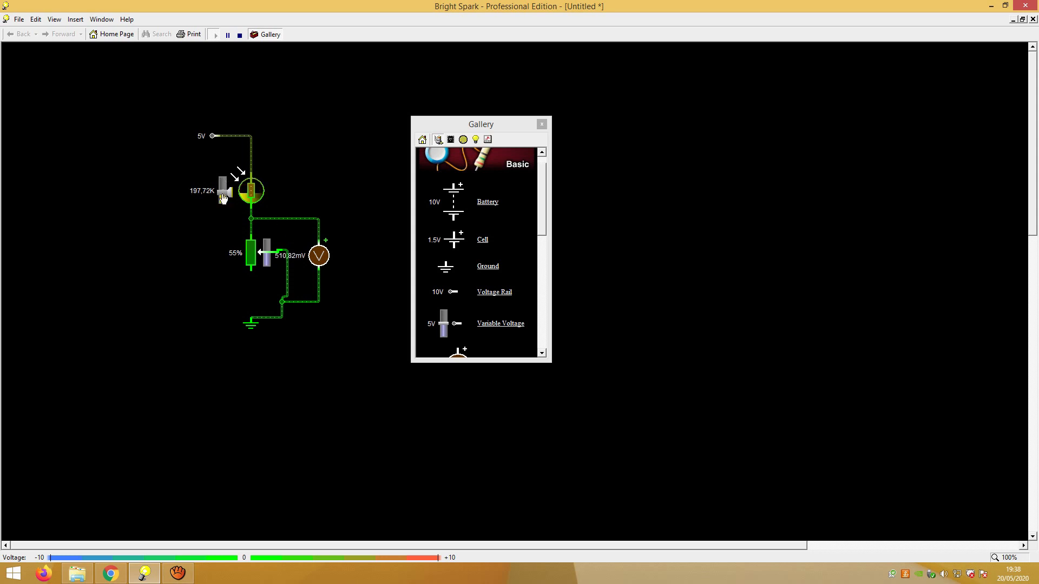
{"action": "left_click_drag", "start_coordinate": [223, 199], "coordinate": [221, 193]}
- Return to the Tinkercad circuit and place a multimeter in voltage mode above the breadboard
{"action": "left_click", "coordinate": [111, 573]}
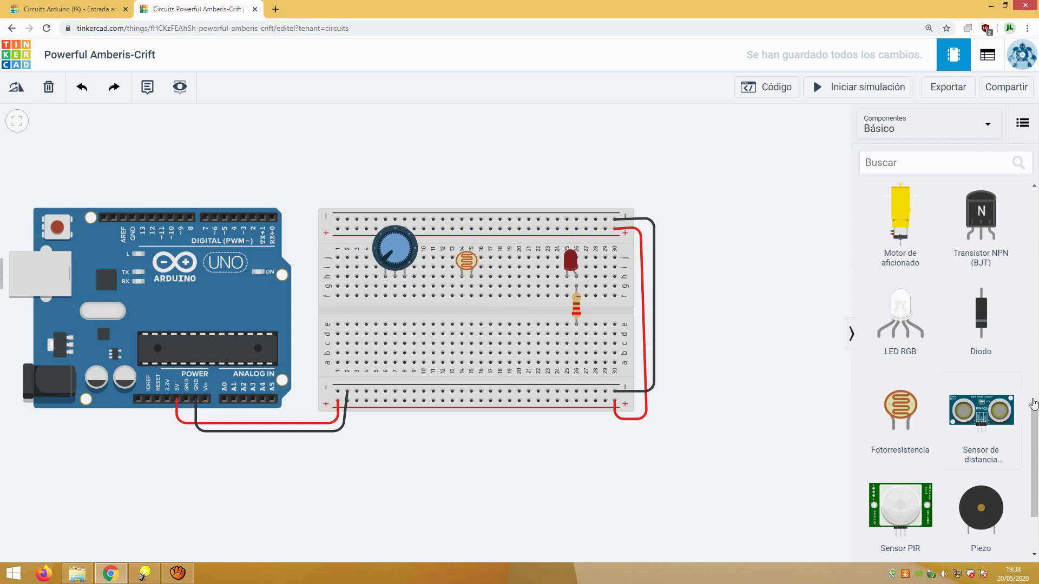
{"action": "scroll", "coordinate": [1034, 431], "scroll_direction": "down", "scroll_amount": 2}
{"action": "left_click_drag", "start_coordinate": [980, 501], "coordinate": [468, 177]}
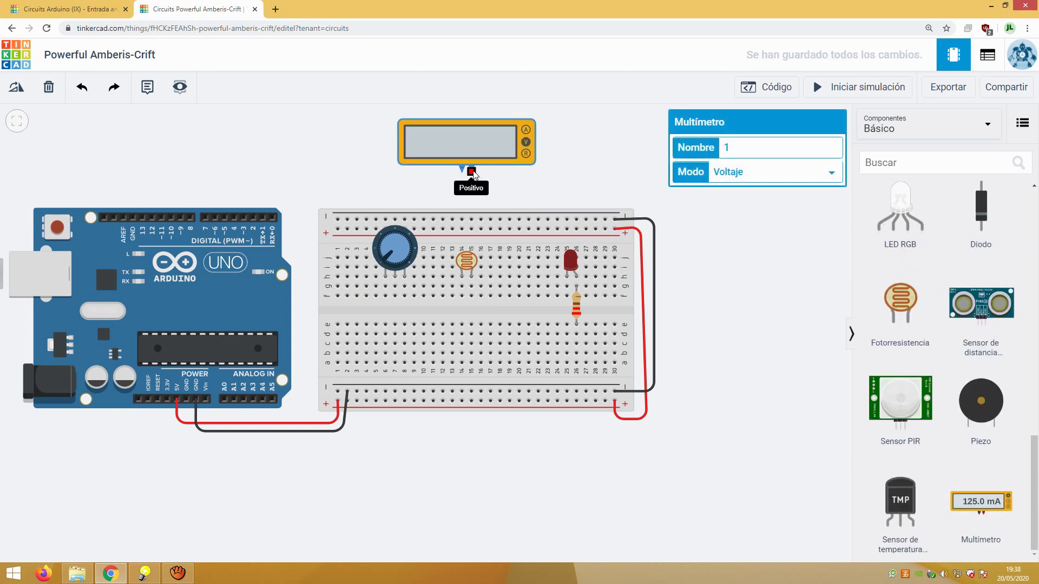
- Wire the multimeter's positive terminal to the photoresistor's column 15 and its negative terminal to column 14
{"action": "left_click", "coordinate": [471, 168]}
{"action": "left_click", "coordinate": [471, 286]}
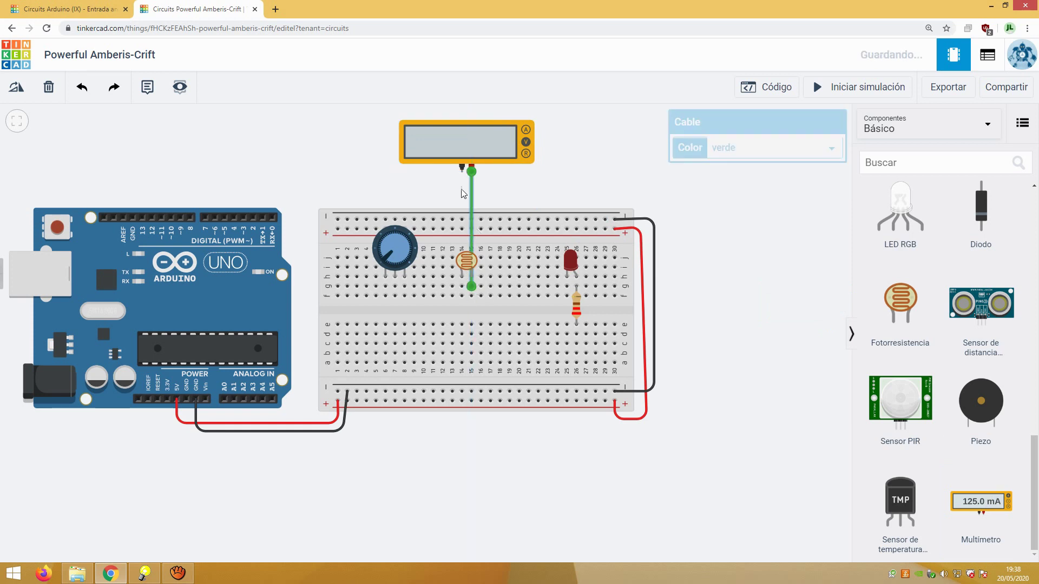
{"action": "left_click", "coordinate": [462, 169]}
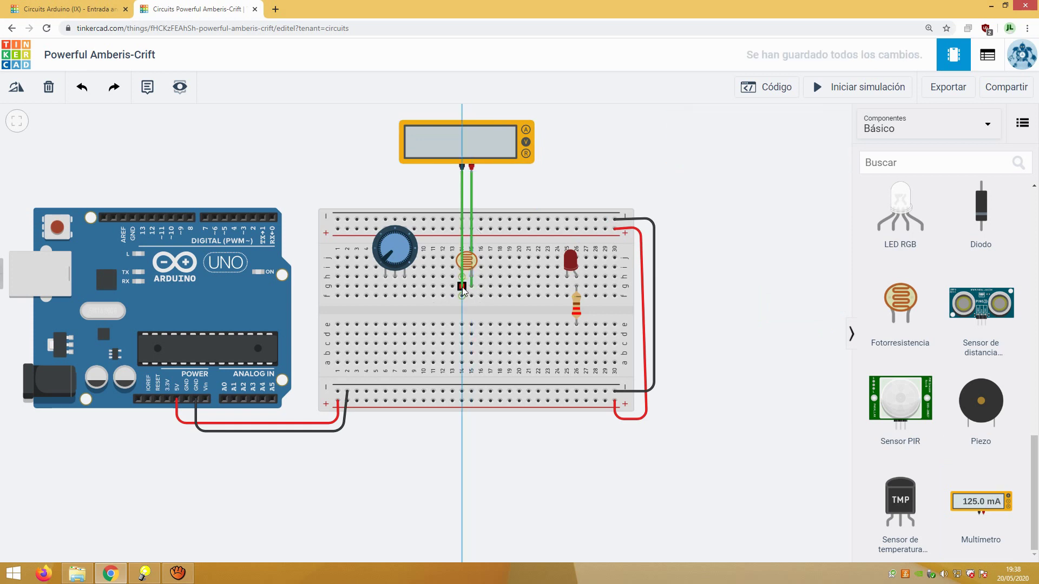
{"action": "left_click", "coordinate": [462, 286]}
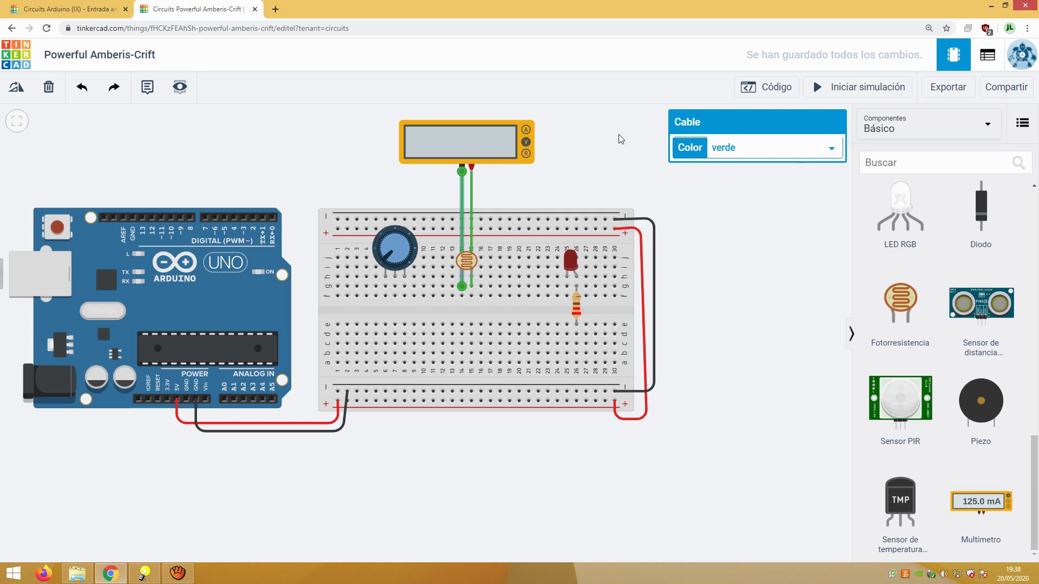
- Set the multimeter above the breadboard to resistance mode
{"action": "left_click", "coordinate": [525, 154]}
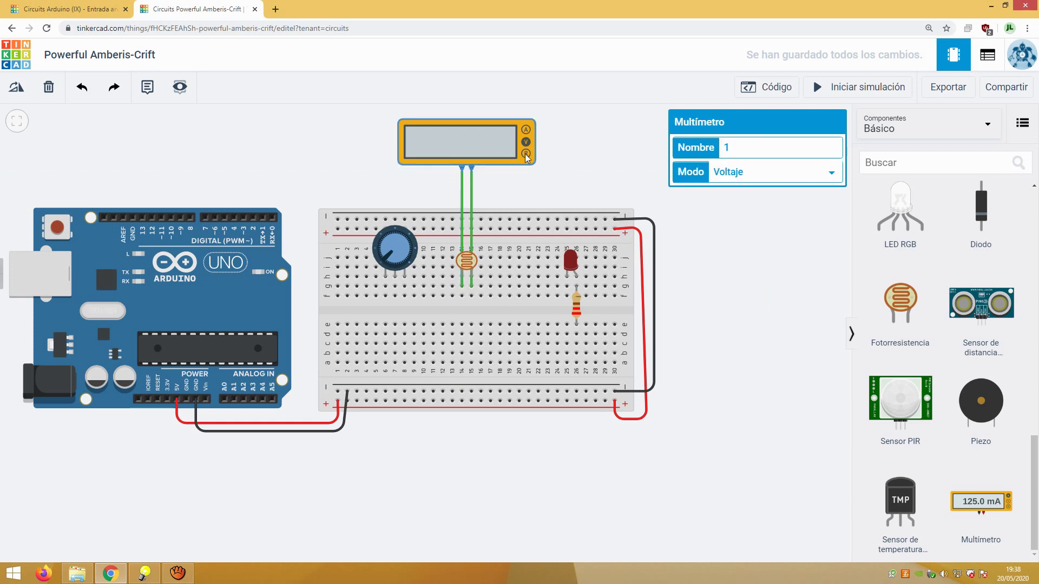
{"action": "left_click", "coordinate": [784, 172]}
{"action": "left_click", "coordinate": [745, 214]}
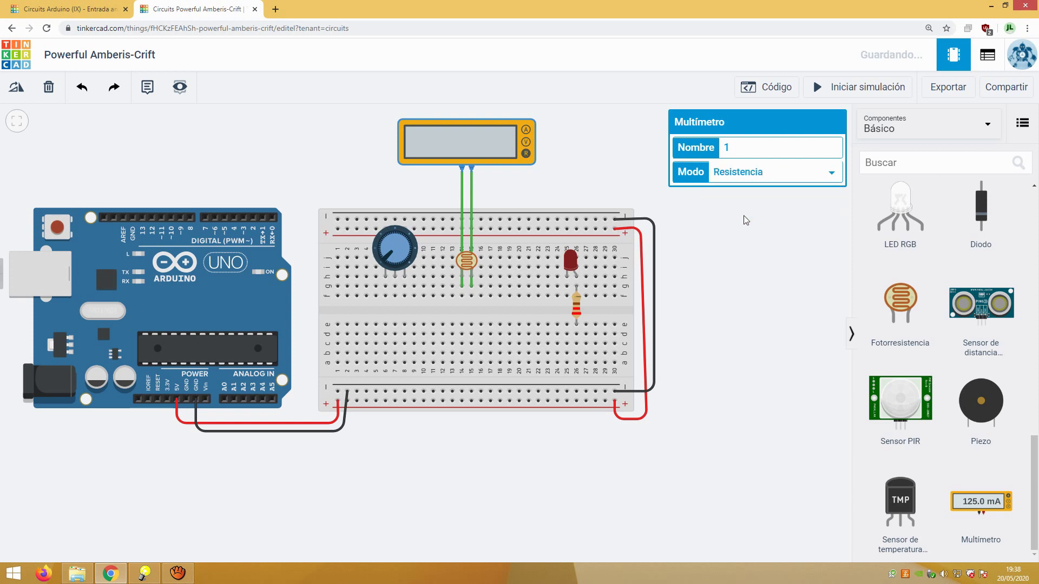
- Run the simulation and vary the photoresistor's light level to compare its resistance readings, ending with the simulation stopped
{"action": "left_click", "coordinate": [864, 90]}
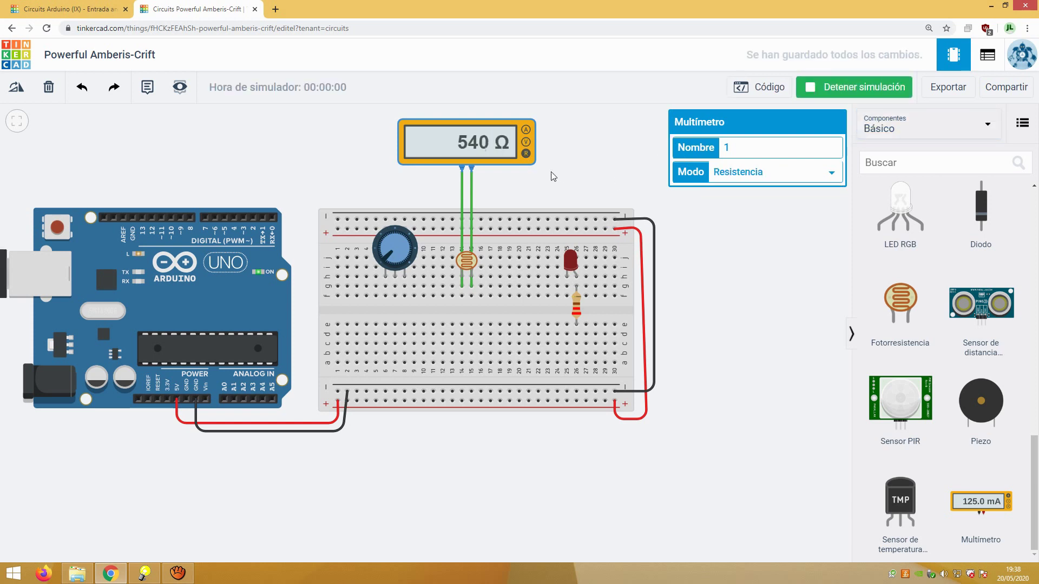
{"action": "left_click", "coordinate": [465, 263]}
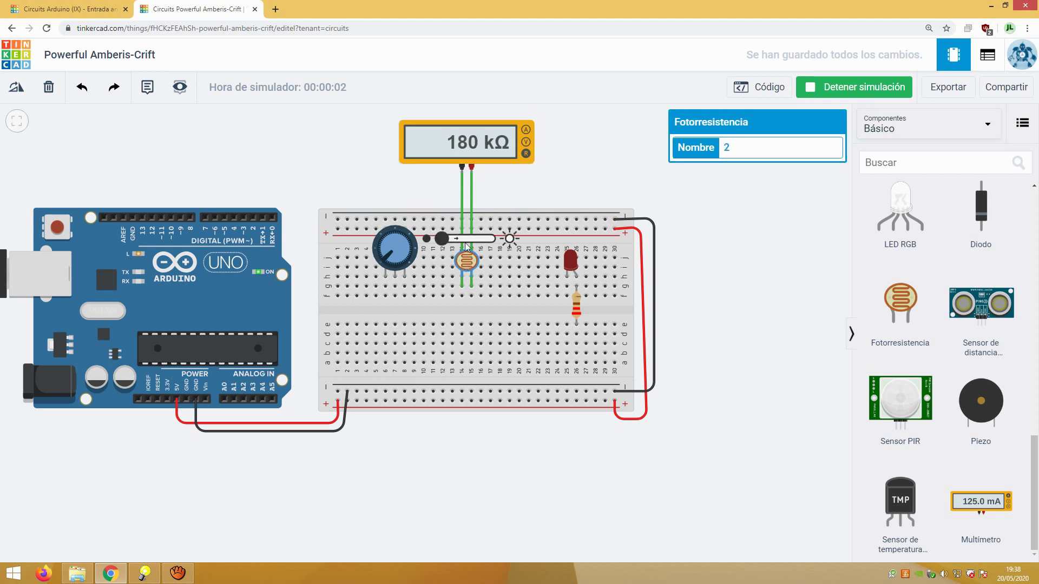
{"action": "left_click_drag", "start_coordinate": [442, 238], "coordinate": [446, 242]}
{"action": "left_click_drag", "start_coordinate": [440, 238], "coordinate": [472, 238]}
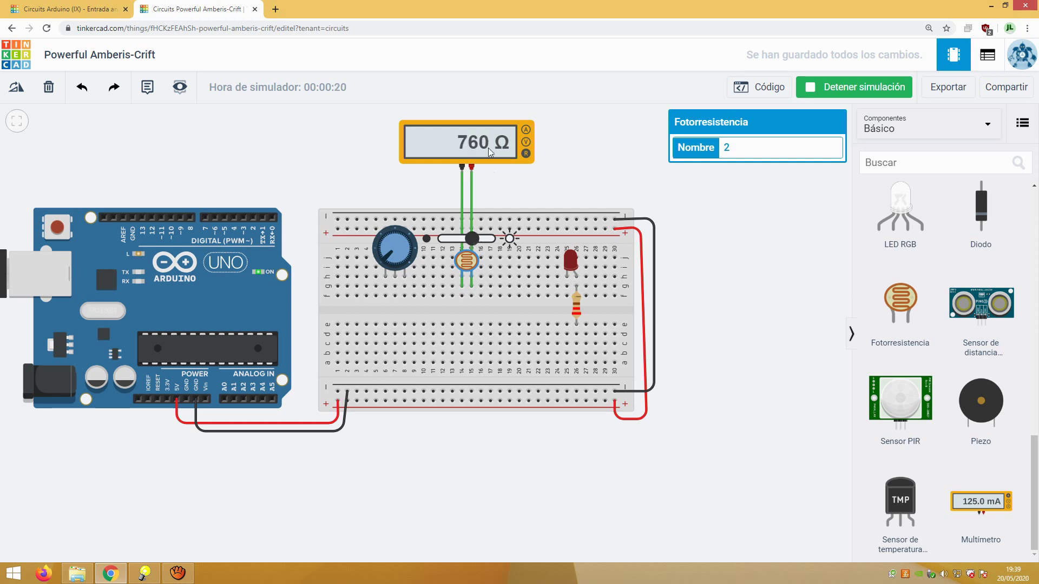
{"action": "left_click_drag", "start_coordinate": [476, 241], "coordinate": [423, 246]}
{"action": "left_click_drag", "start_coordinate": [440, 238], "coordinate": [451, 239]}
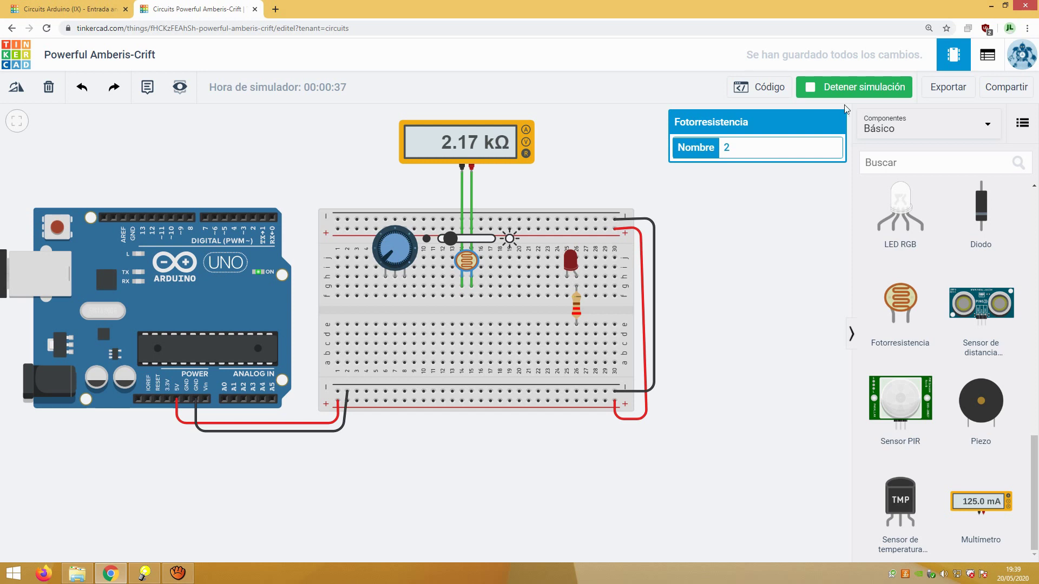
{"action": "left_click", "coordinate": [866, 93]}
- Set the potentiometer's resistance to 5 kΩ and delete the multimeter from the circuit
{"action": "left_click", "coordinate": [395, 247]}
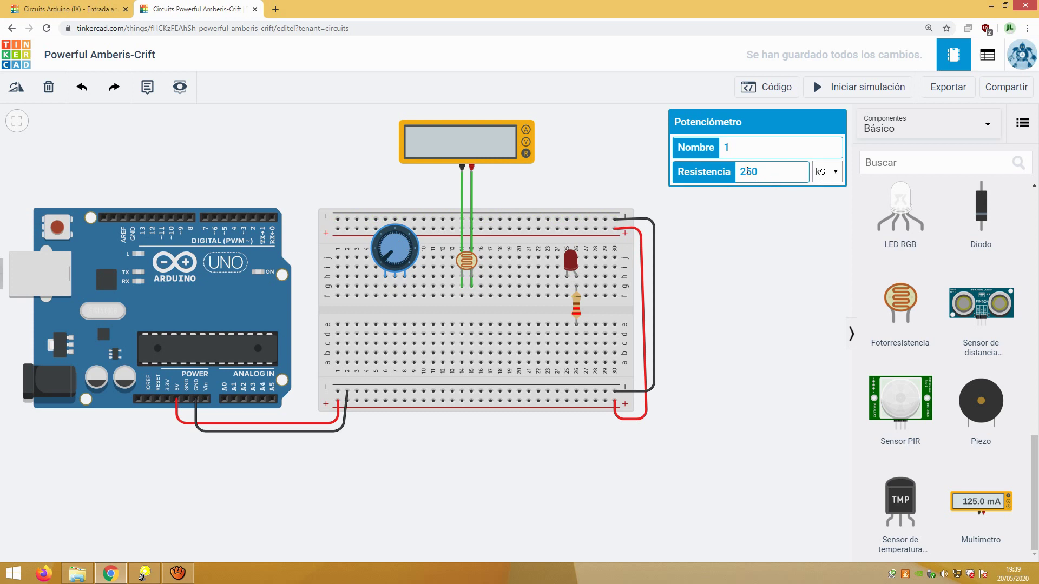
{"action": "left_click_drag", "start_coordinate": [758, 171], "coordinate": [723, 173]}
{"action": "type", "text": "5"}
{"action": "left_click", "coordinate": [783, 215]}
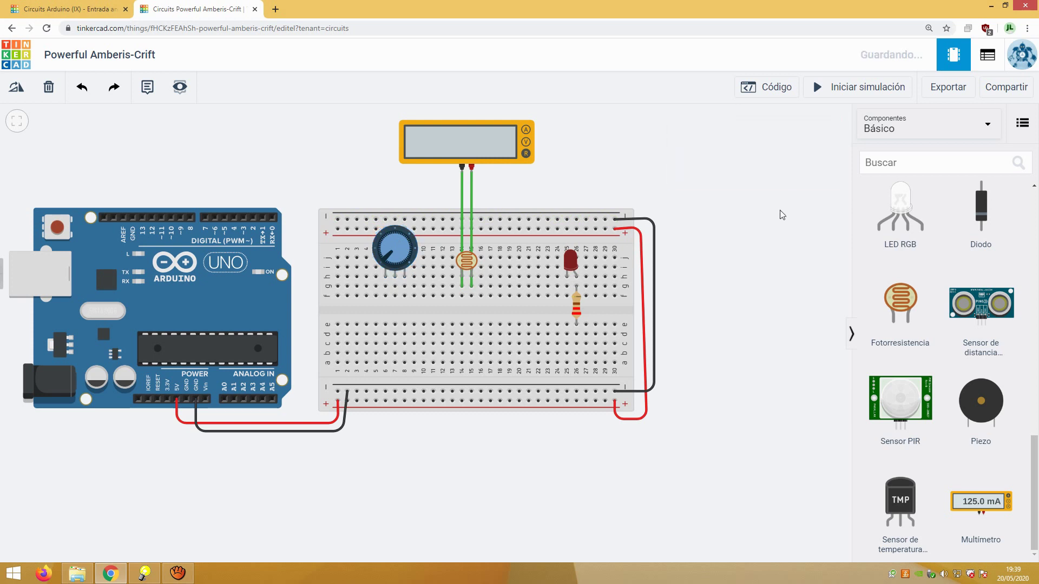
{"action": "left_click", "coordinate": [488, 150]}
{"action": "key", "text": "Delete"}
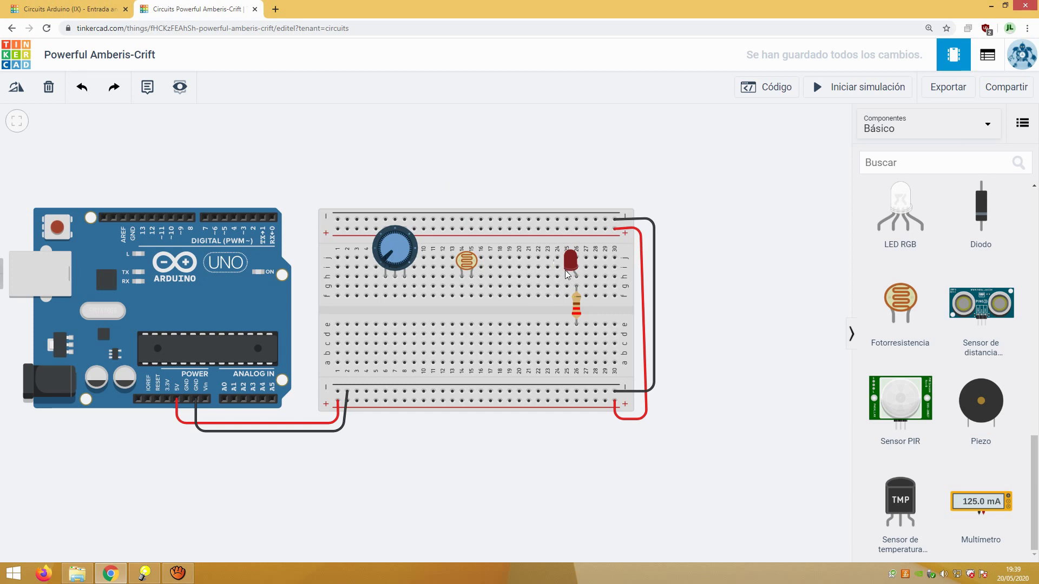
- Run a green wire from Arduino digital pin 2 over and around the breadboard to the resistor's free end in column 26
{"action": "left_click", "coordinate": [252, 217]}
{"action": "left_click", "coordinate": [252, 192]}
{"action": "left_click", "coordinate": [664, 192]}
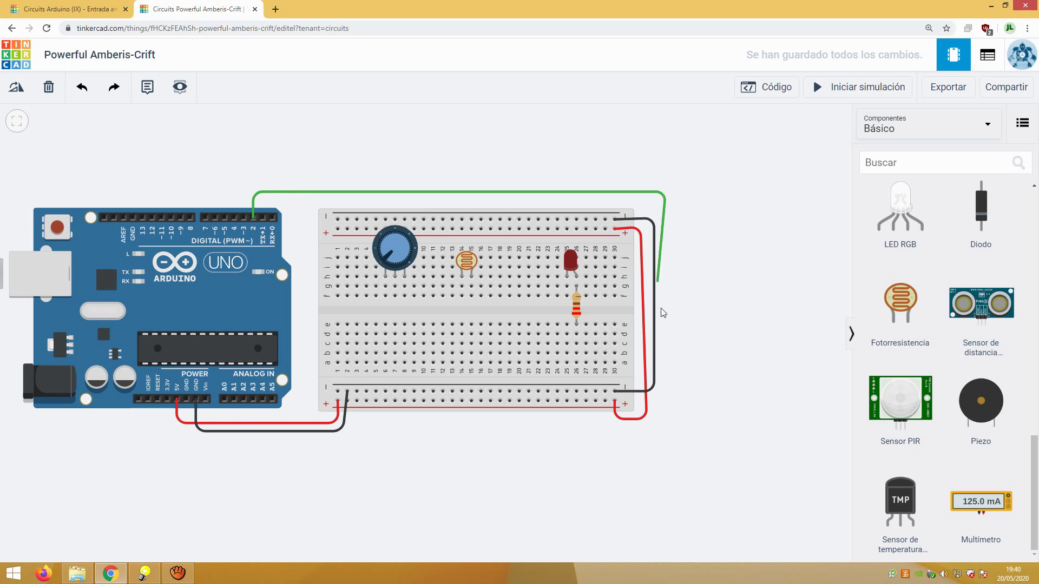
{"action": "left_click", "coordinate": [667, 324]}
{"action": "left_click", "coordinate": [667, 333]}
{"action": "left_click", "coordinate": [577, 334]}
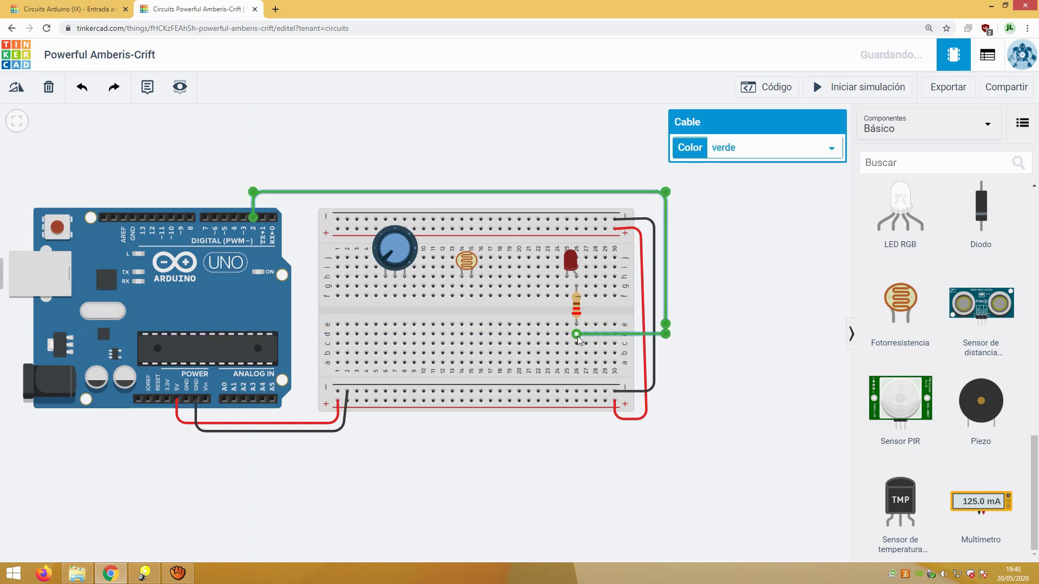
{"action": "left_click", "coordinate": [719, 248]}
- Wire the LED's column 25 to the breadboard's lower negative rail with a black wire
{"action": "left_click", "coordinate": [566, 296]}
{"action": "left_click", "coordinate": [566, 390]}
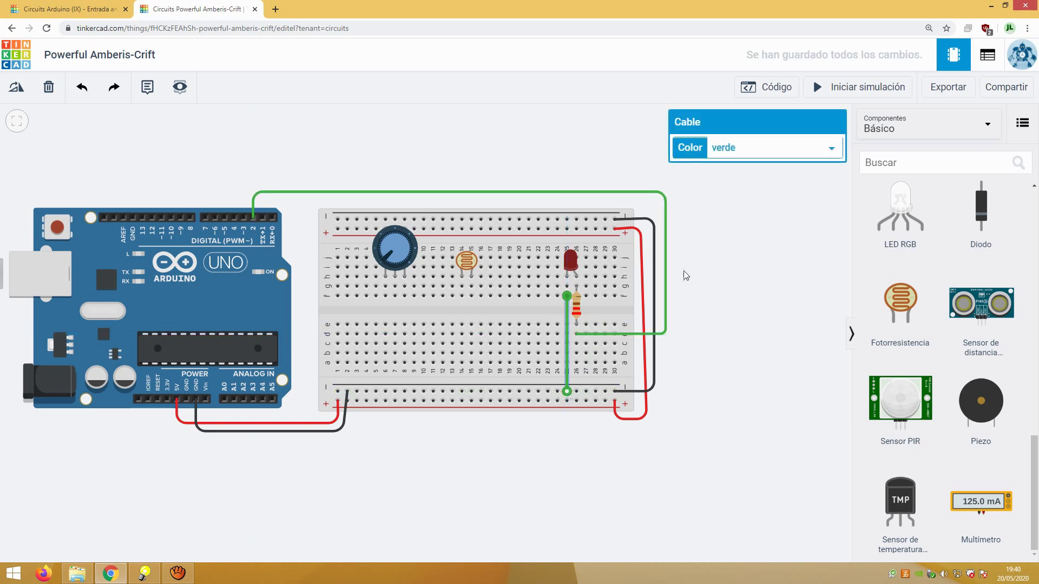
{"action": "left_click", "coordinate": [692, 202]}
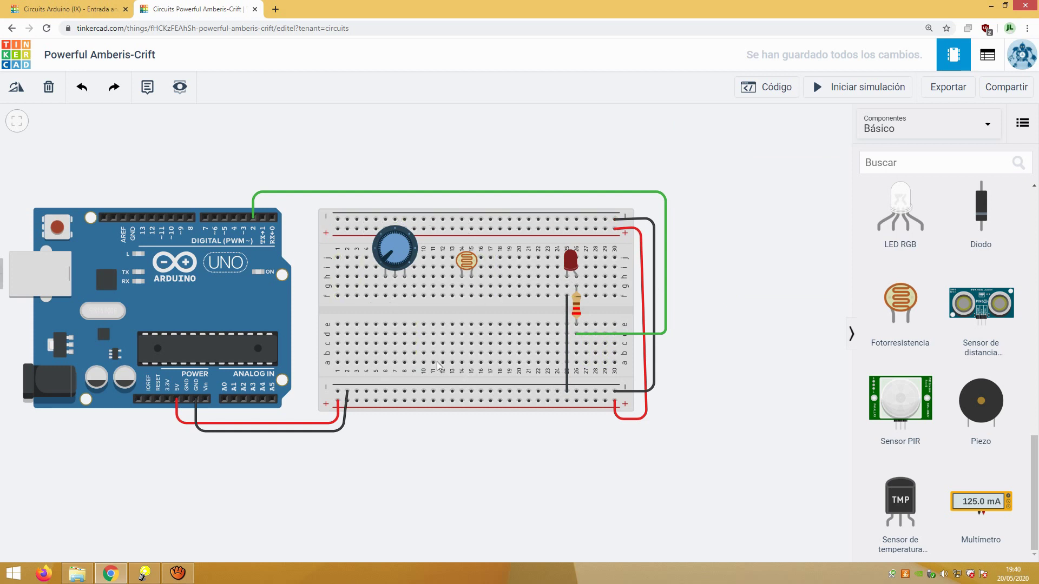
- Wire the photoresistor's column 15 to the lower positive rail in red and its column 14 to the potentiometer's middle terminal in green
{"action": "left_click", "coordinate": [472, 405]}
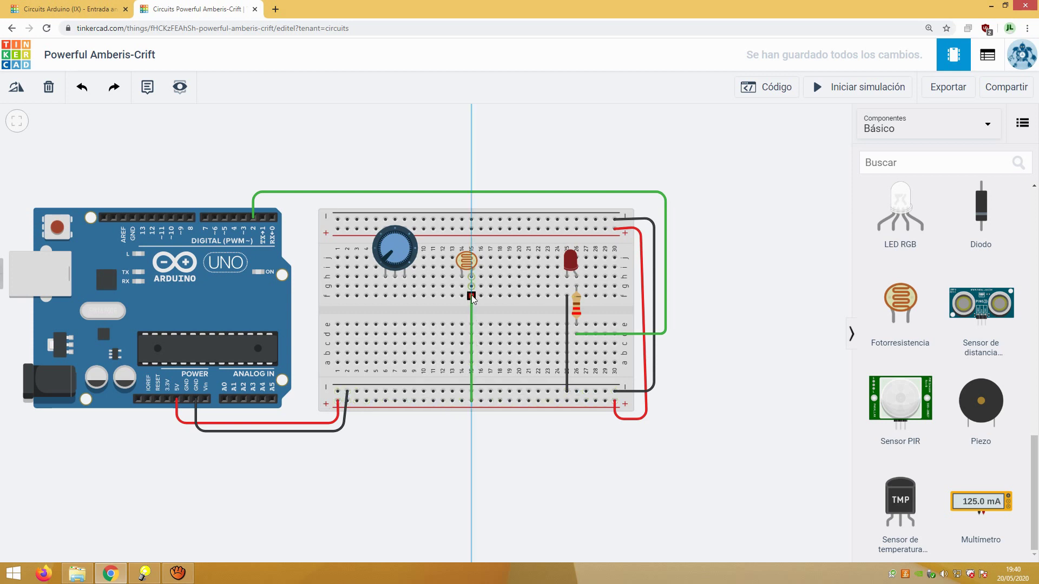
{"action": "left_click", "coordinate": [472, 295]}
{"action": "left_click", "coordinate": [746, 147]}
{"action": "left_click", "coordinate": [703, 175]}
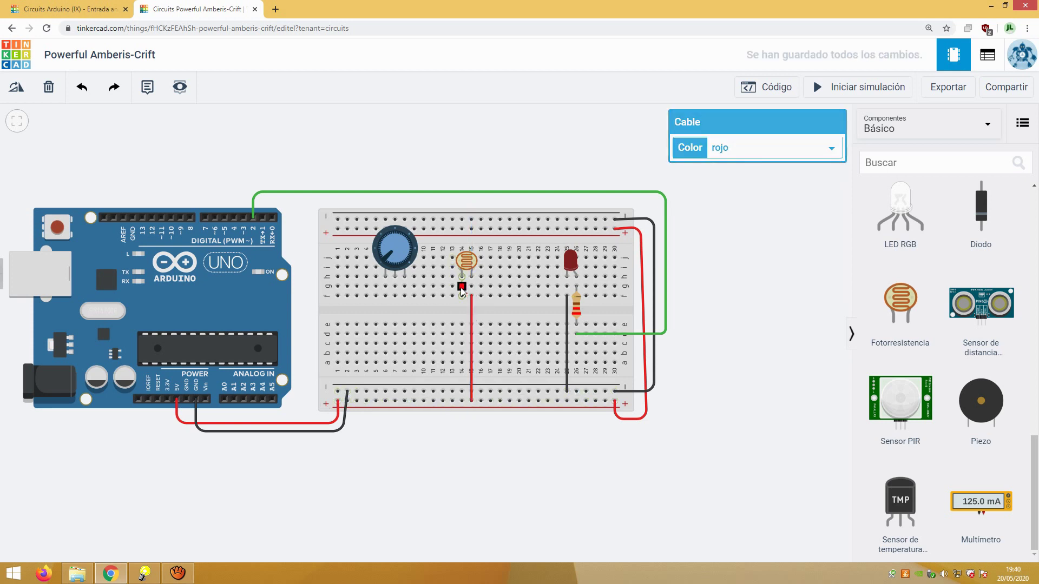
{"action": "left_click", "coordinate": [462, 286]}
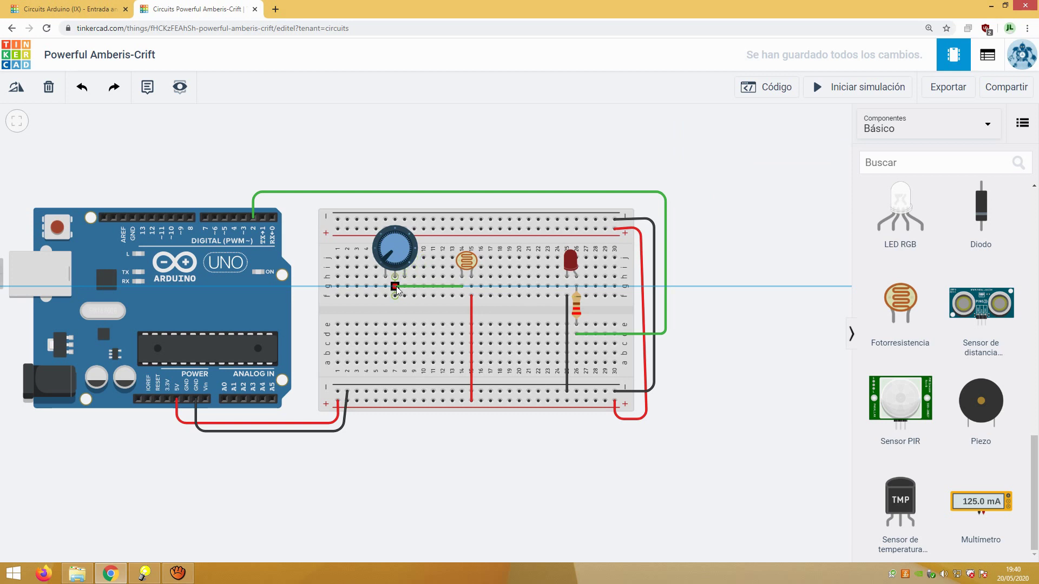
{"action": "left_click", "coordinate": [395, 287]}
- Wire the potentiometer's column 6 terminal to the breadboard's upper negative rail with a black wire
{"action": "left_click", "coordinate": [385, 287]}
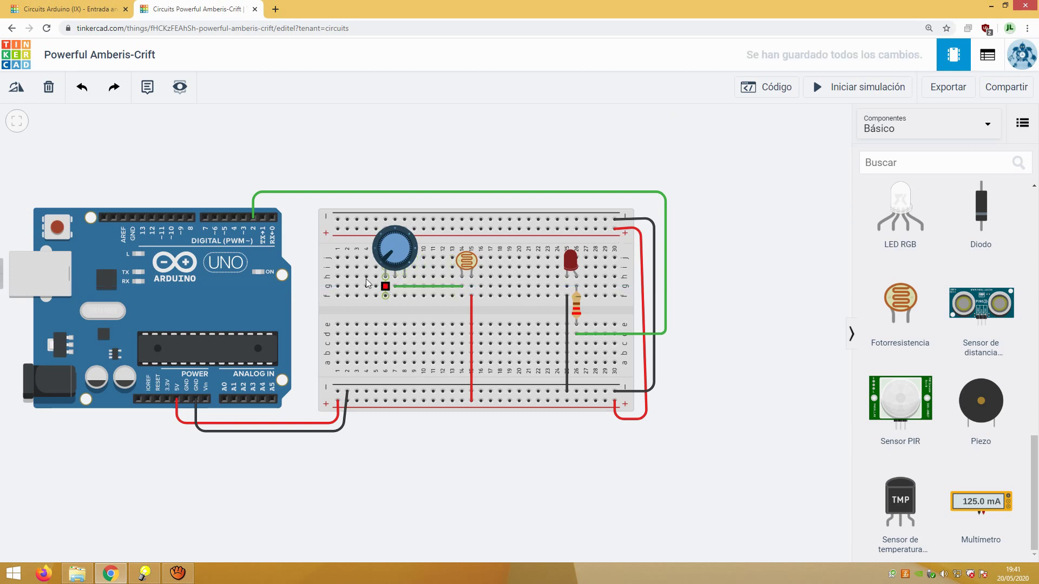
{"action": "left_click", "coordinate": [337, 221]}
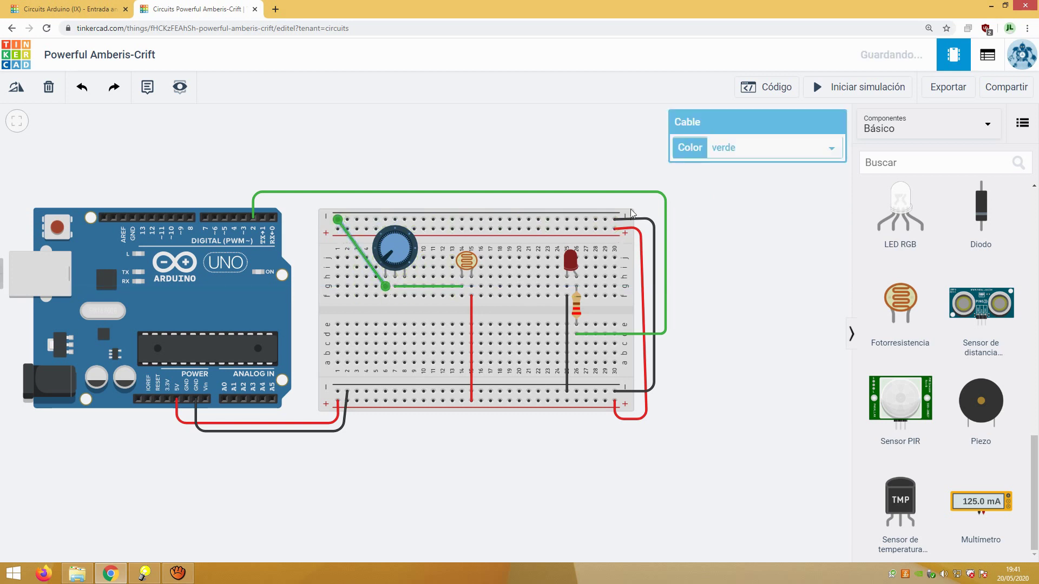
{"action": "left_click", "coordinate": [746, 152]}
{"action": "key", "text": "Return"}
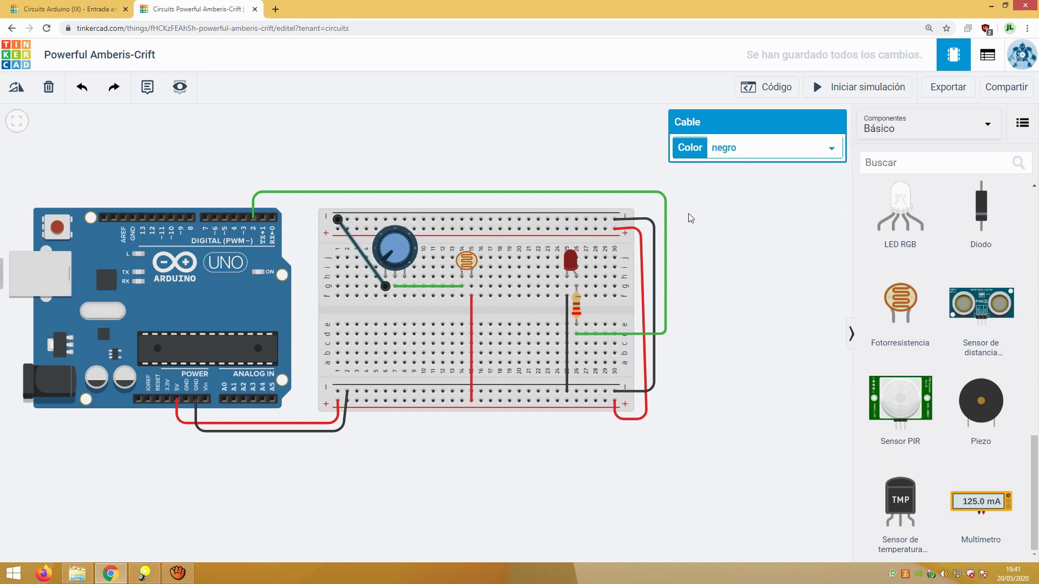
{"action": "left_click", "coordinate": [688, 213]}
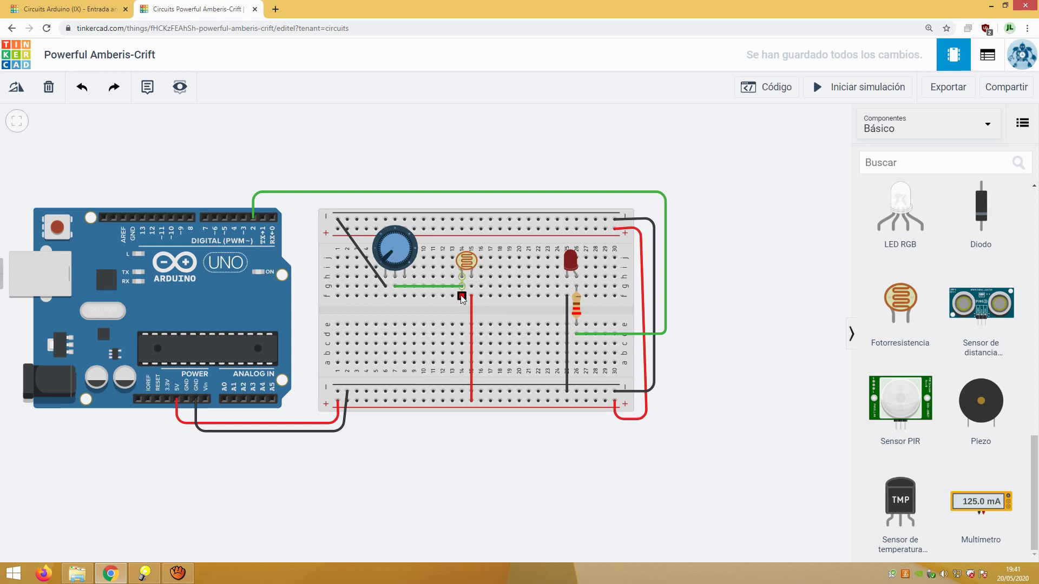
- Run an orange wire from the photoresistor's column 14 below the breadboard to Arduino analog pin A0
{"action": "left_click", "coordinate": [462, 445]}
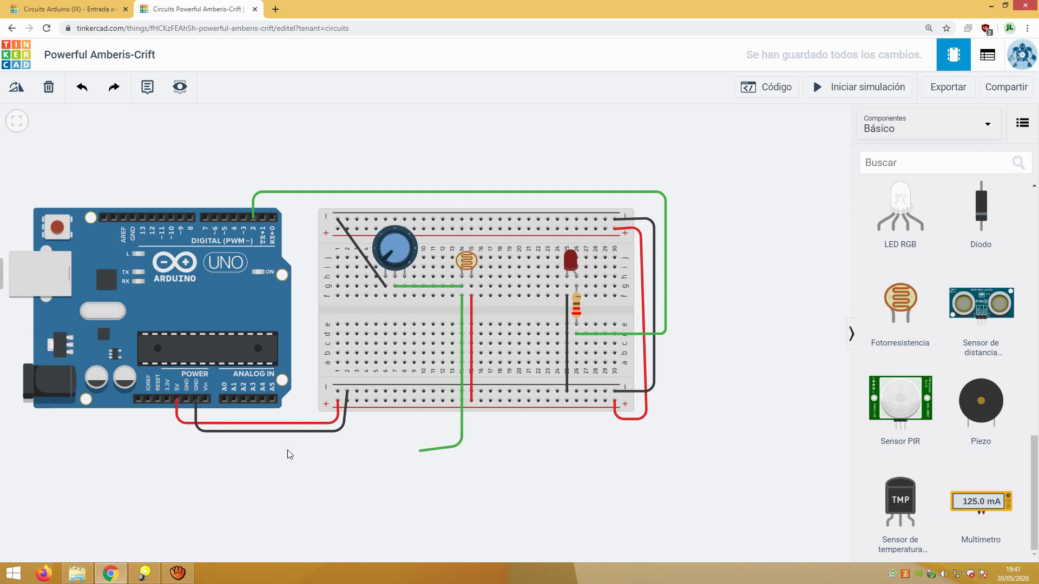
{"action": "left_click", "coordinate": [225, 445]}
{"action": "left_click", "coordinate": [225, 397]}
{"action": "left_click", "coordinate": [735, 143]}
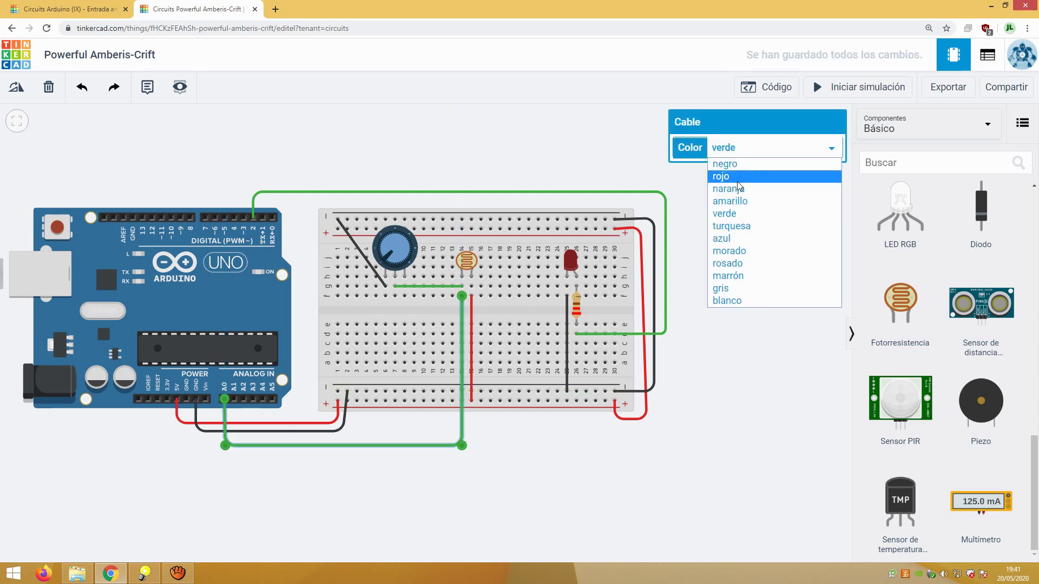
{"action": "left_click", "coordinate": [736, 185]}
{"action": "left_click", "coordinate": [729, 318]}
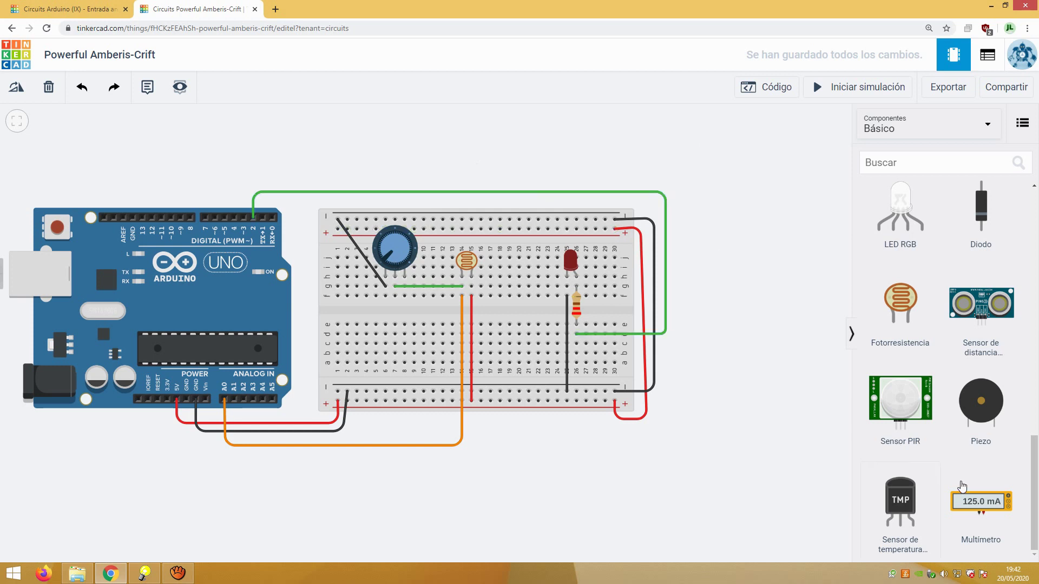
- Place a multimeter above the potentiometer and wire its positive terminal to column 14 and its negative terminal to the upper negative rail
{"action": "left_click_drag", "start_coordinate": [982, 502], "coordinate": [395, 138]}
{"action": "left_click", "coordinate": [401, 163]}
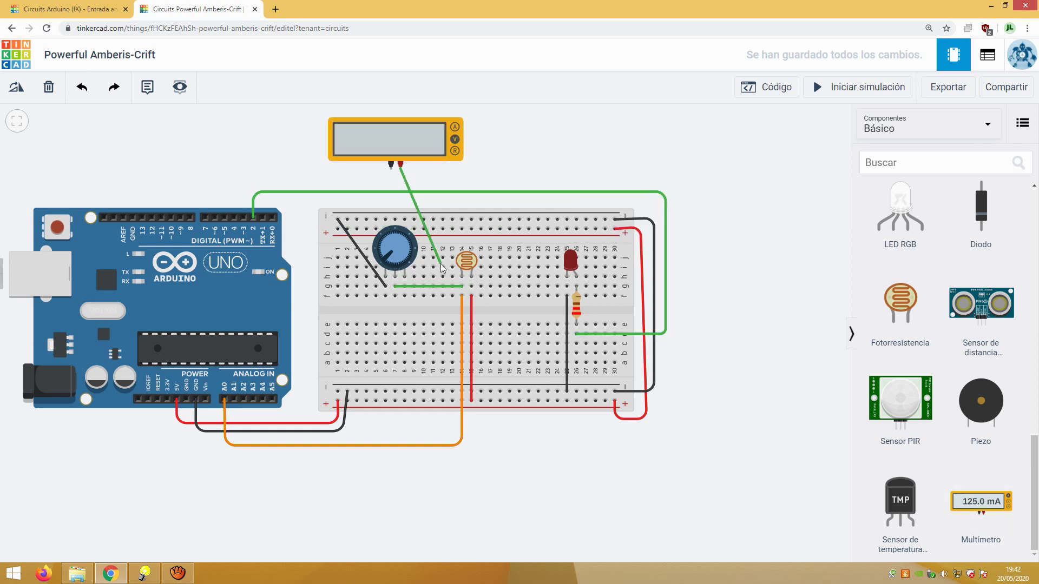
{"action": "left_click", "coordinate": [462, 296]}
{"action": "left_click", "coordinate": [391, 164]}
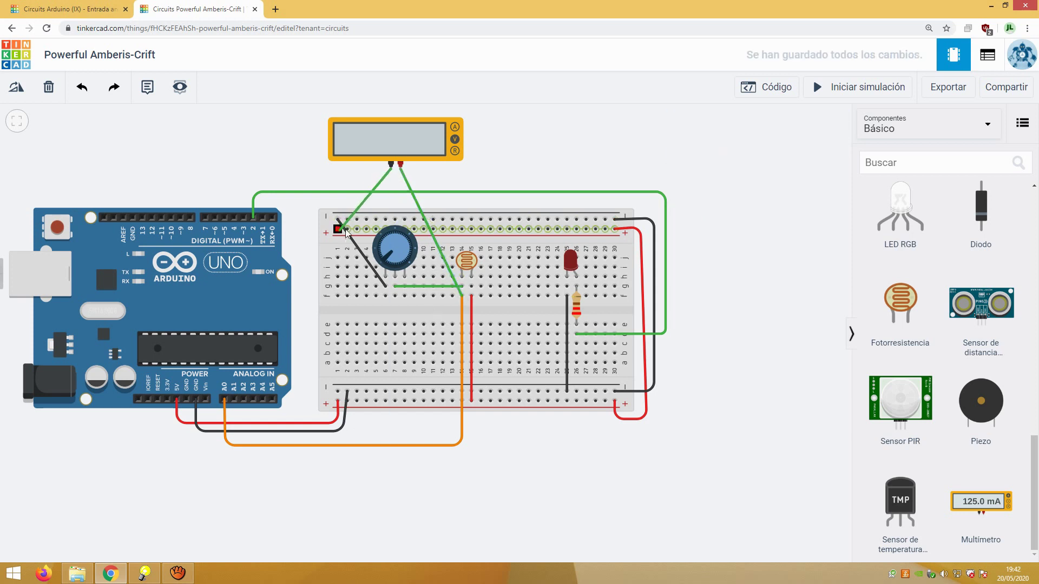
{"action": "left_click", "coordinate": [346, 219]}
- Color the multimeter's positive wire red and its negative wire black
{"action": "left_click", "coordinate": [409, 184]}
{"action": "left_click", "coordinate": [757, 148]}
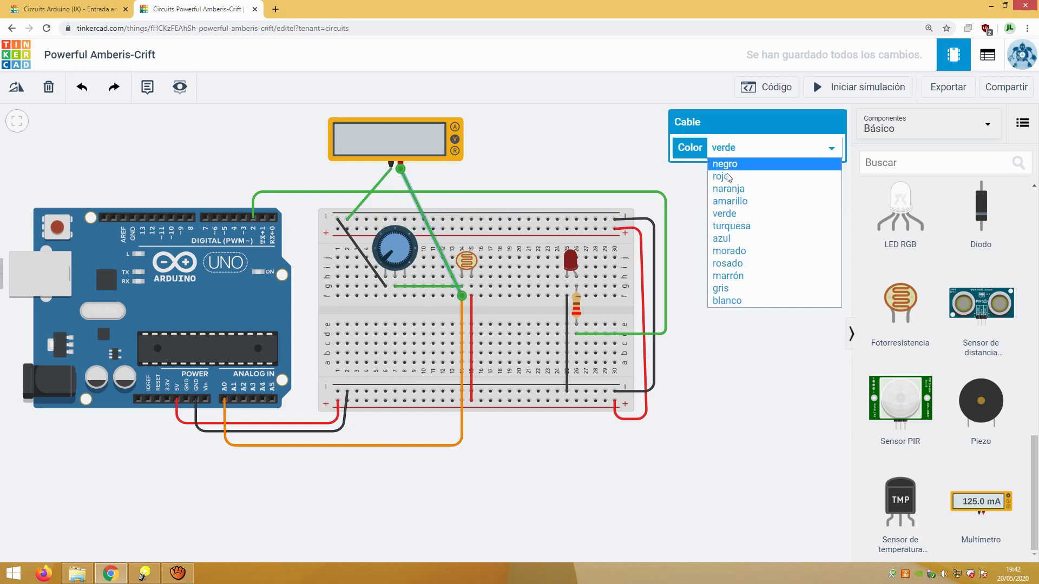
{"action": "left_click", "coordinate": [784, 174]}
{"action": "left_click", "coordinate": [382, 180]}
- Simulate the circuit with a raised light level on the photoresistor and turn the potentiometer to about its midpoint
{"action": "left_click", "coordinate": [853, 96]}
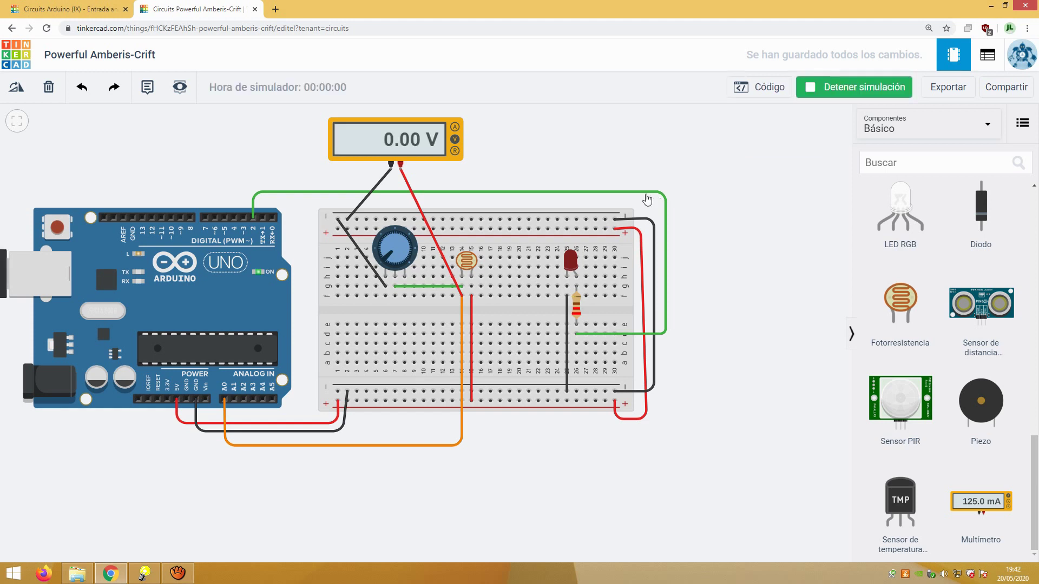
{"action": "left_click", "coordinate": [471, 265]}
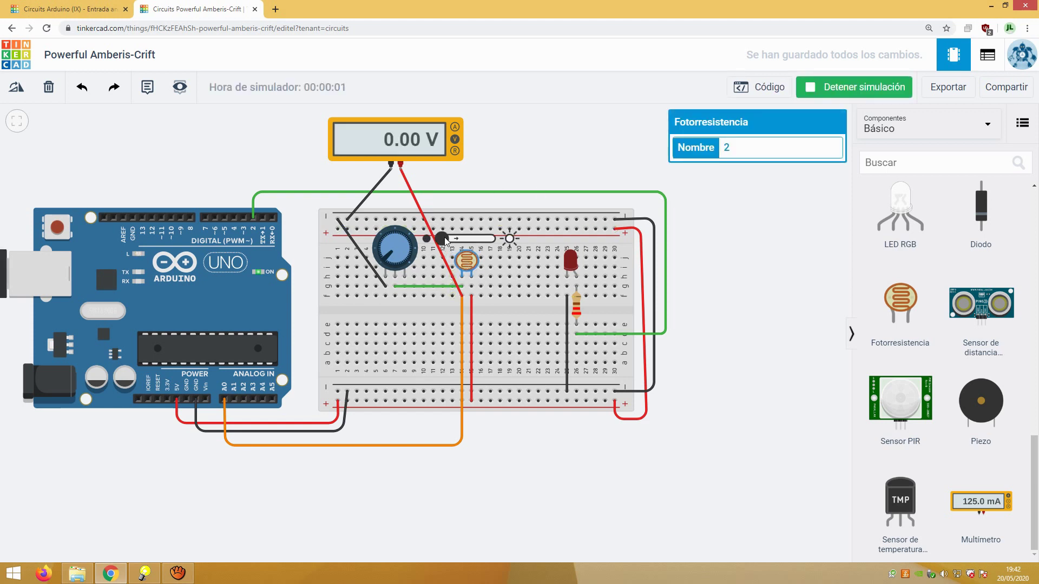
{"action": "left_click_drag", "start_coordinate": [454, 238], "coordinate": [464, 239]}
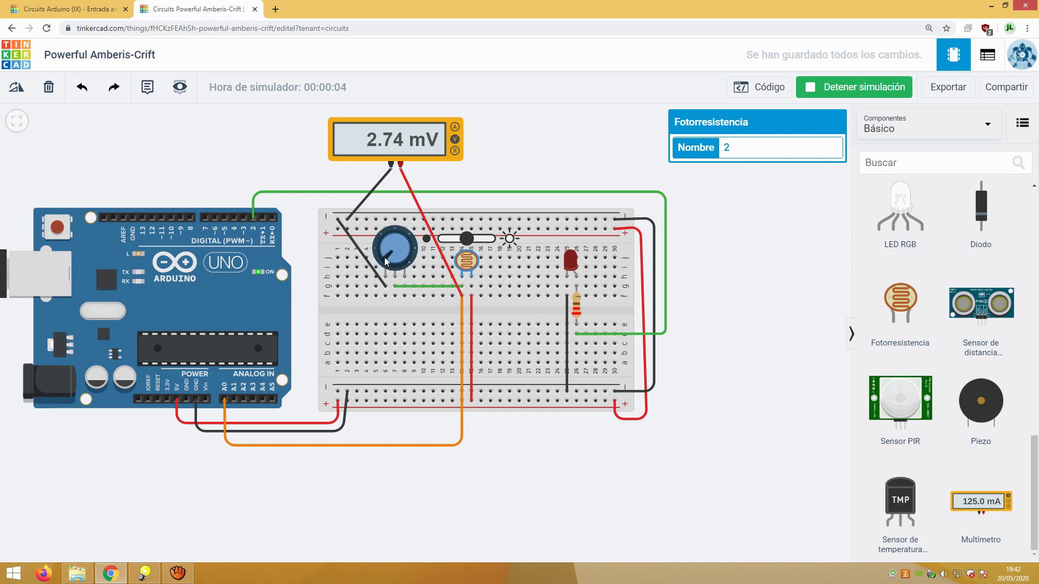
{"action": "left_click_drag", "start_coordinate": [386, 259], "coordinate": [401, 237]}
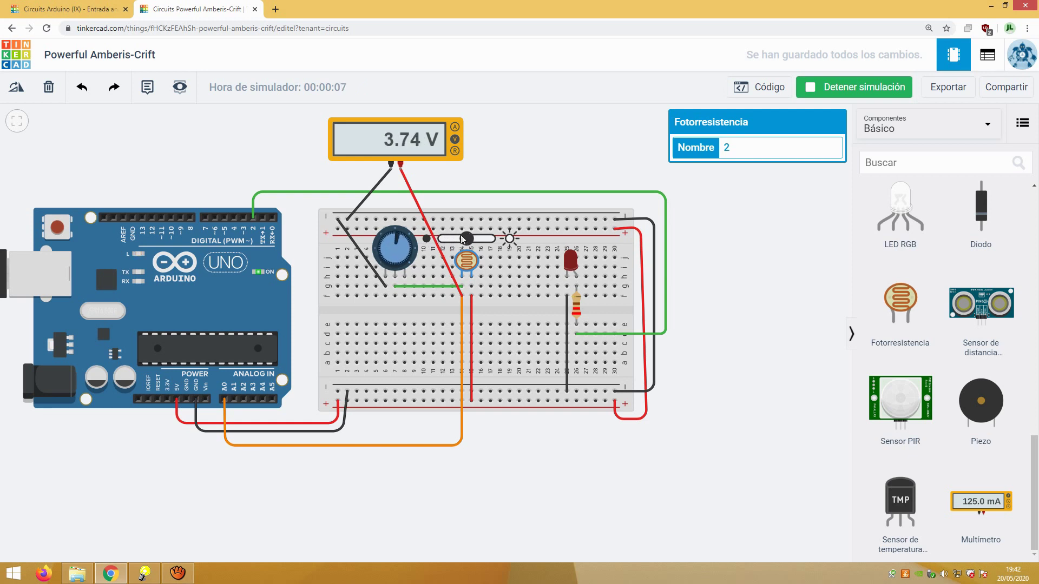
- Raise and lower the photoresistor's light level to observe how the divider voltage responds, and stop the simulation
{"action": "mouse_move", "coordinate": [467, 238]}
{"action": "left_mouse_down"}
{"action": "mouse_move", "coordinate": [447, 242]}
{"action": "mouse_move", "coordinate": [485, 240]}
{"action": "left_mouse_up"}
{"action": "left_click_drag", "start_coordinate": [485, 238], "coordinate": [462, 239]}
{"action": "mouse_move", "coordinate": [462, 239]}
{"action": "left_mouse_down"}
{"action": "mouse_move", "coordinate": [452, 240]}
{"action": "mouse_move", "coordinate": [477, 238]}
{"action": "left_mouse_up"}
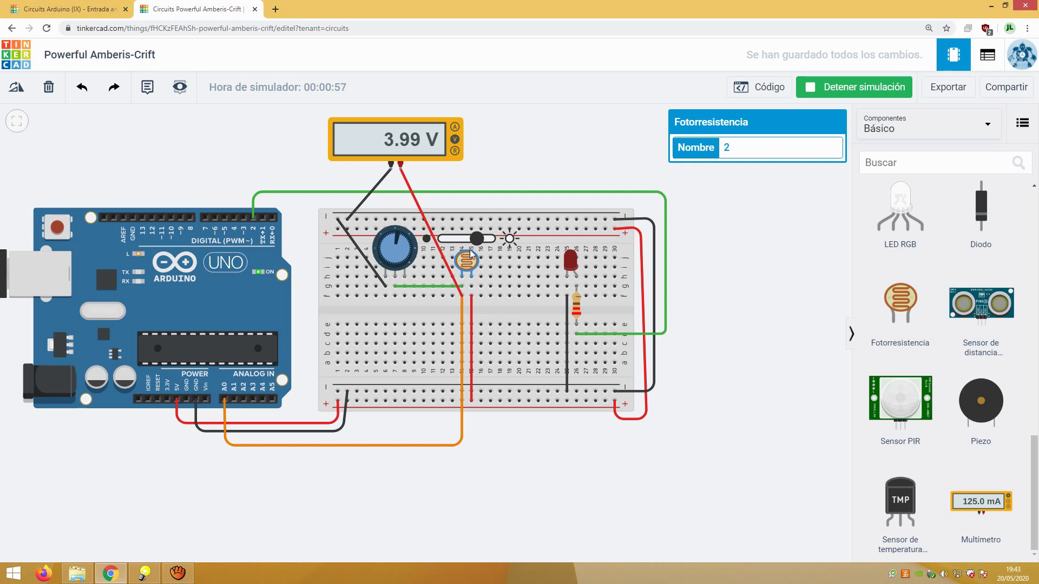
{"action": "left_click", "coordinate": [846, 97]}
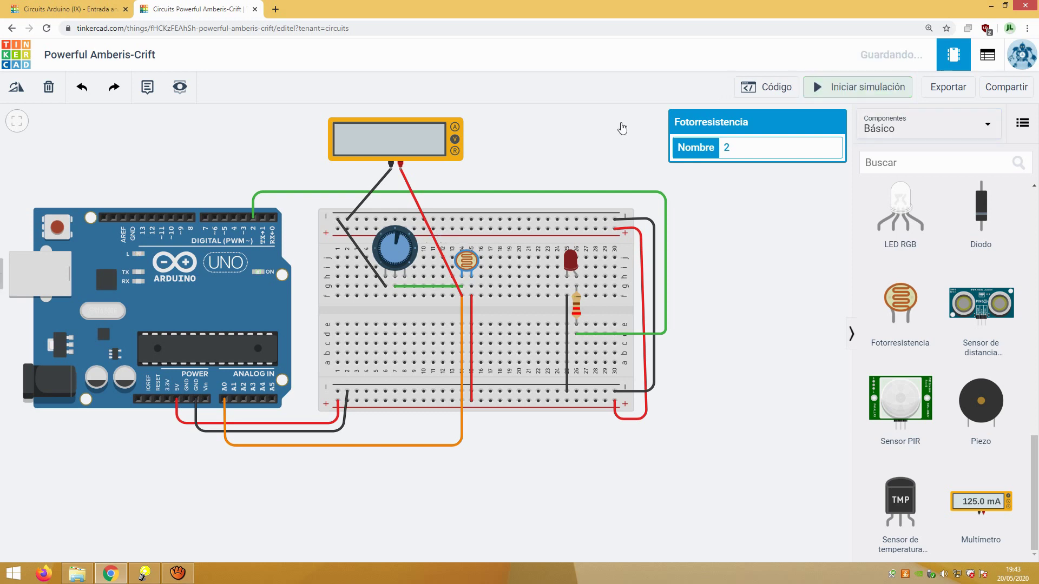
- Delete the multimeter from the circuit and open the Arduino's code editor
{"action": "left_click", "coordinate": [403, 139]}
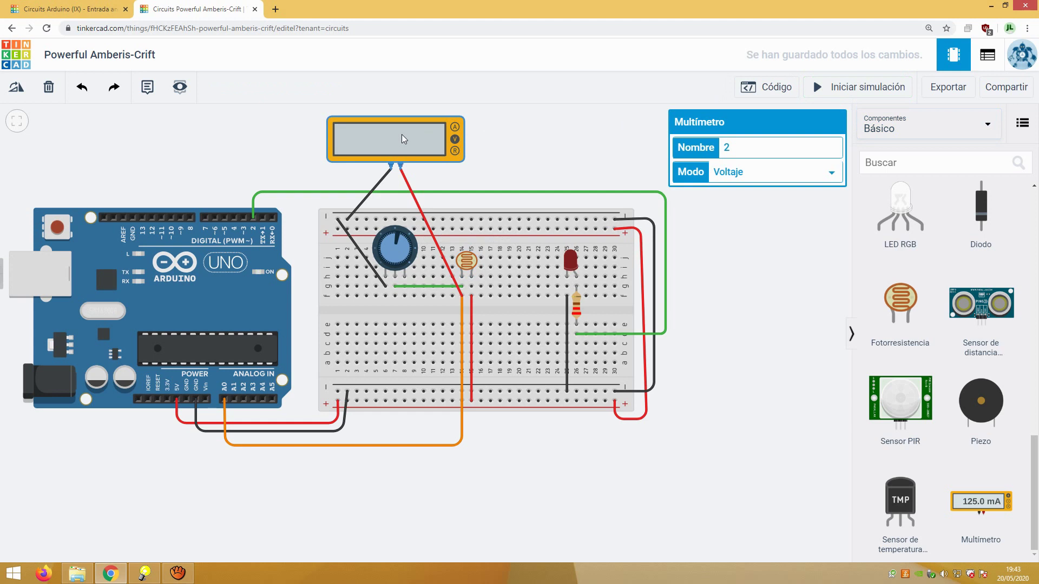
{"action": "key", "text": "Delete"}
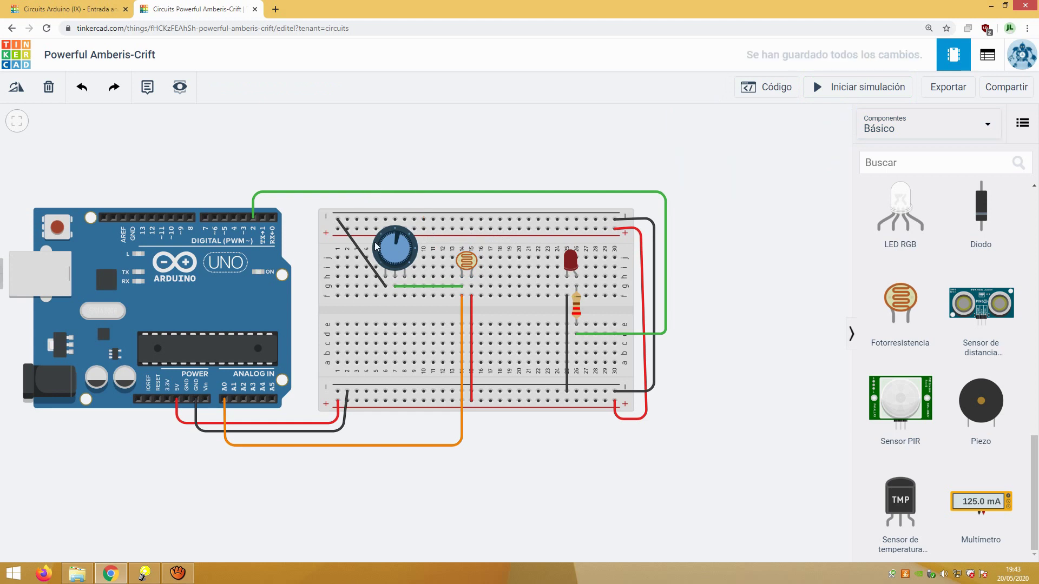
{"action": "left_click", "coordinate": [789, 96]}
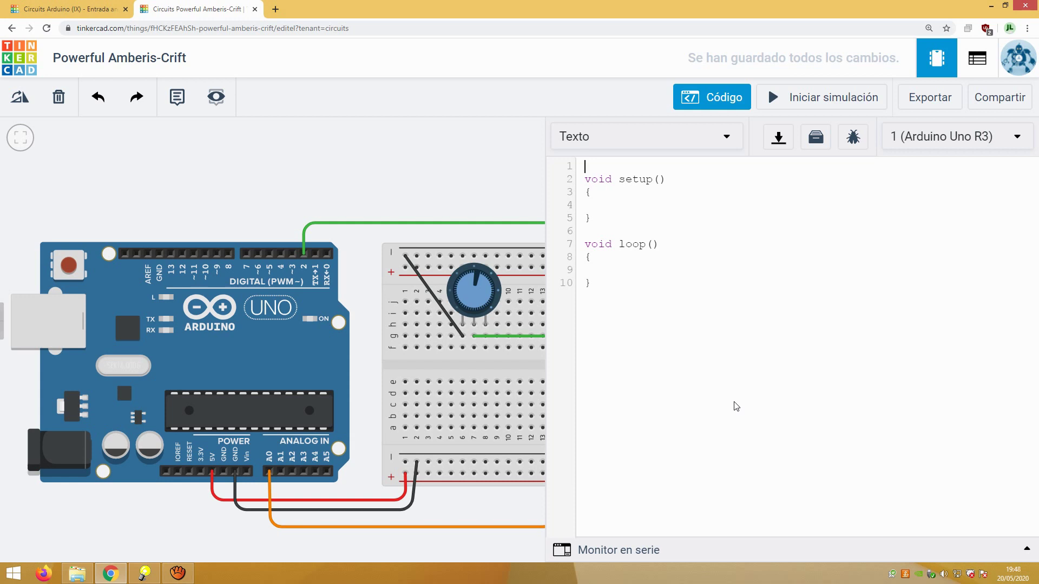
- Declare the global integer variables pinLed = 2, pinLDR = 0 and intensidadLuz = 0 above the setup function
{"action": "type", "text": "int pinLed = 2;"}
{"action": "key", "text": "Return"}
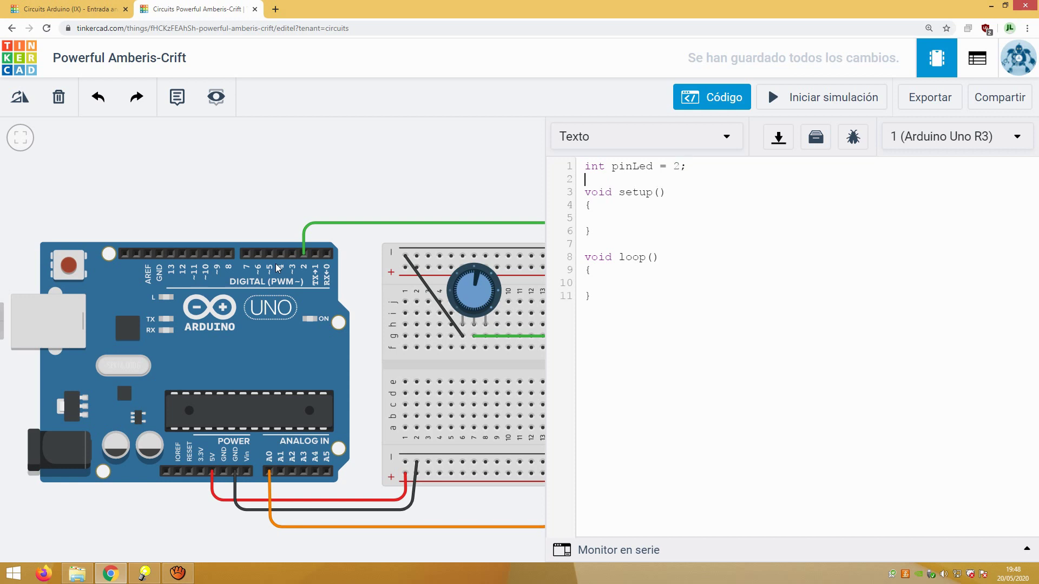
{"action": "type", "text": "int pinLDR = 0;"}
{"action": "key", "text": "Return"}
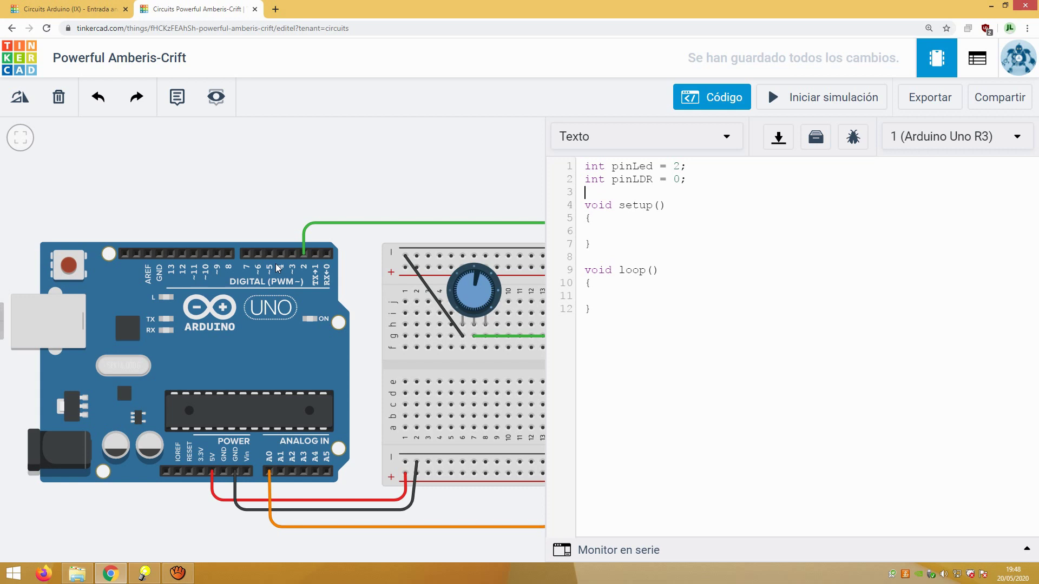
{"action": "type", "text": "int intensidadLuz = 0;"}
{"action": "key", "text": "Return"}
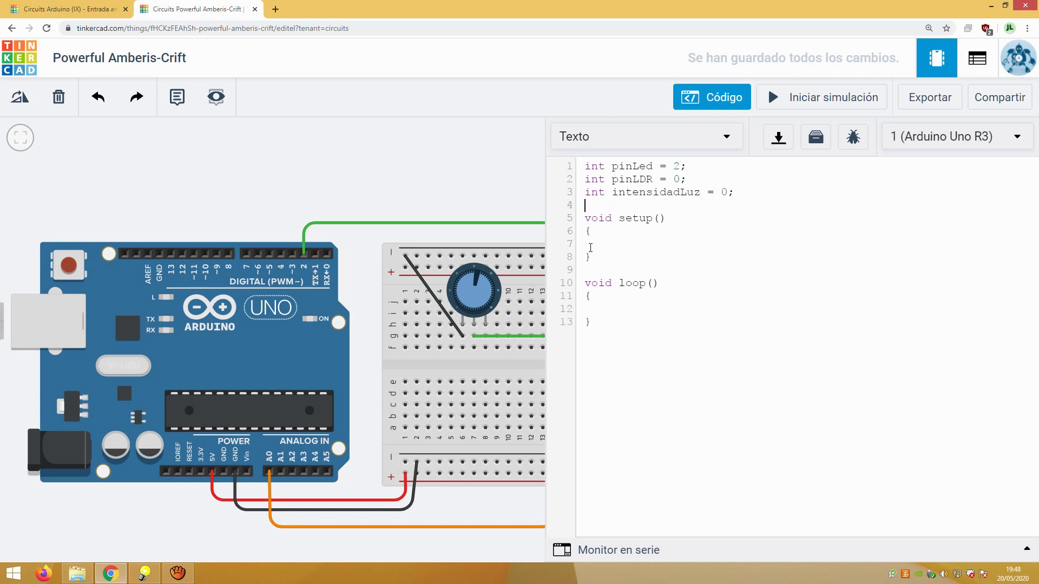
- In setup, configure pinLed as OUTPUT and start serial communication with Serial.begin(9600)
{"action": "left_click", "coordinate": [600, 246]}
{"action": "type", "text": "pinMode(pinLed, OUTPUT);"}
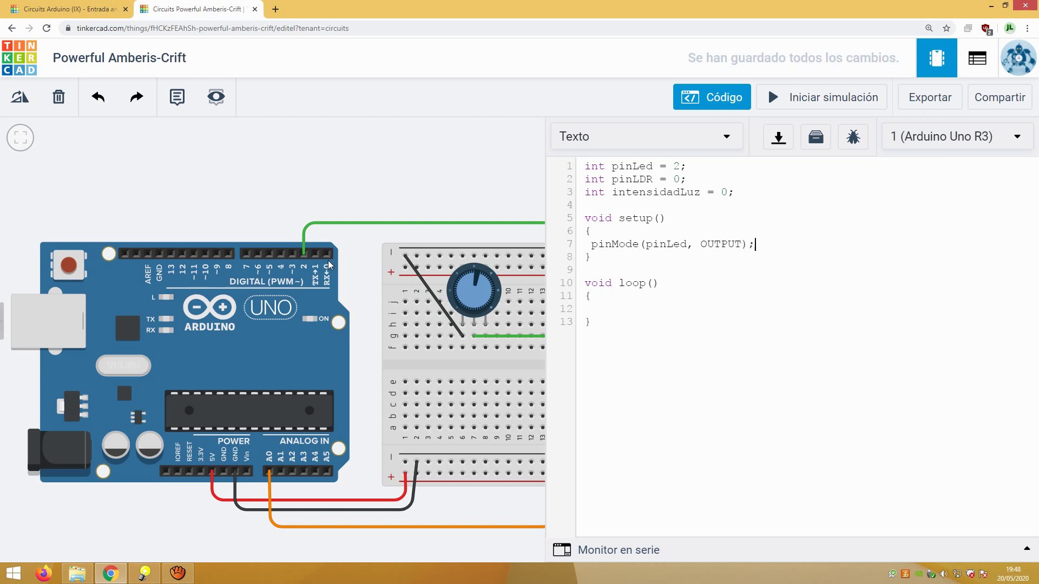
{"action": "key", "text": "Return"}
{"action": "type", "text": "Seri"}
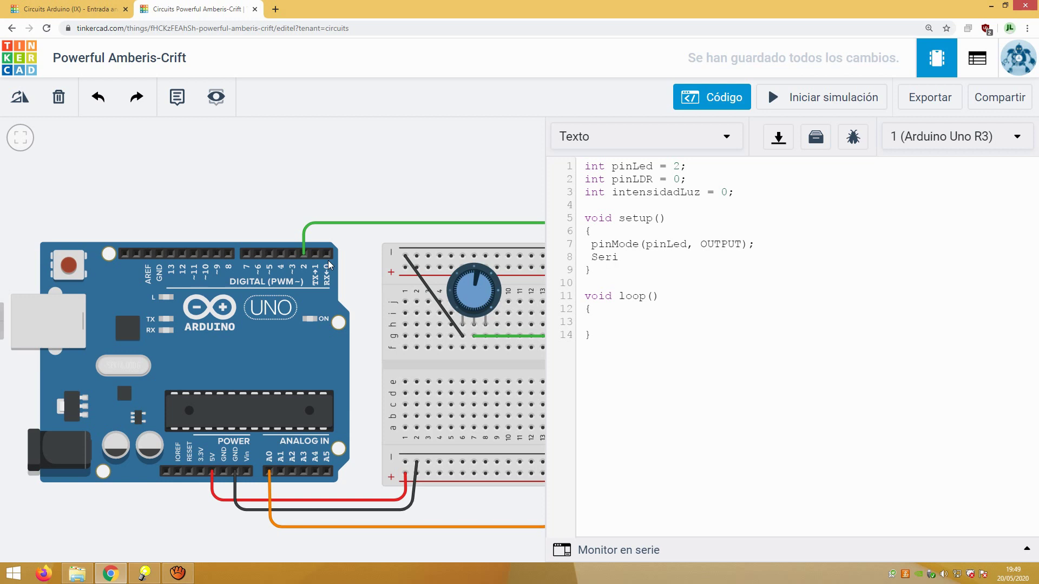
{"action": "type", "text": "e"}
{"action": "type", "text": "l.begin(9600);"}
- In loop, assign analogRead(pinLDR) to intensidadLuz and output it with Serial.println(intensidadLuz)
{"action": "left_click", "coordinate": [624, 321]}
{"action": "type", "text": "intensidadLu"}
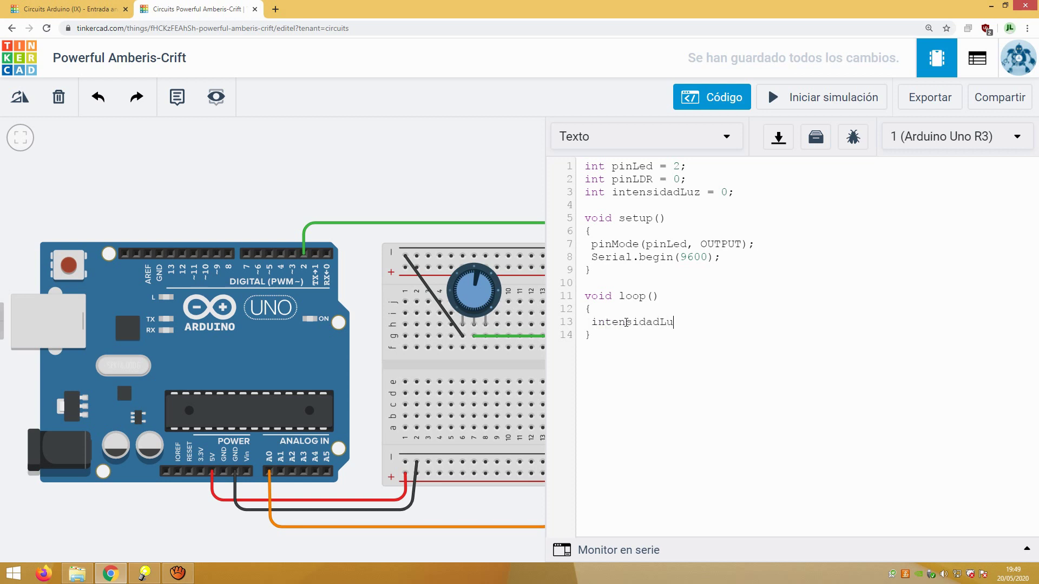
{"action": "type", "text": "z = analogRead(pinLDR);"}
{"action": "key", "text": "Return"}
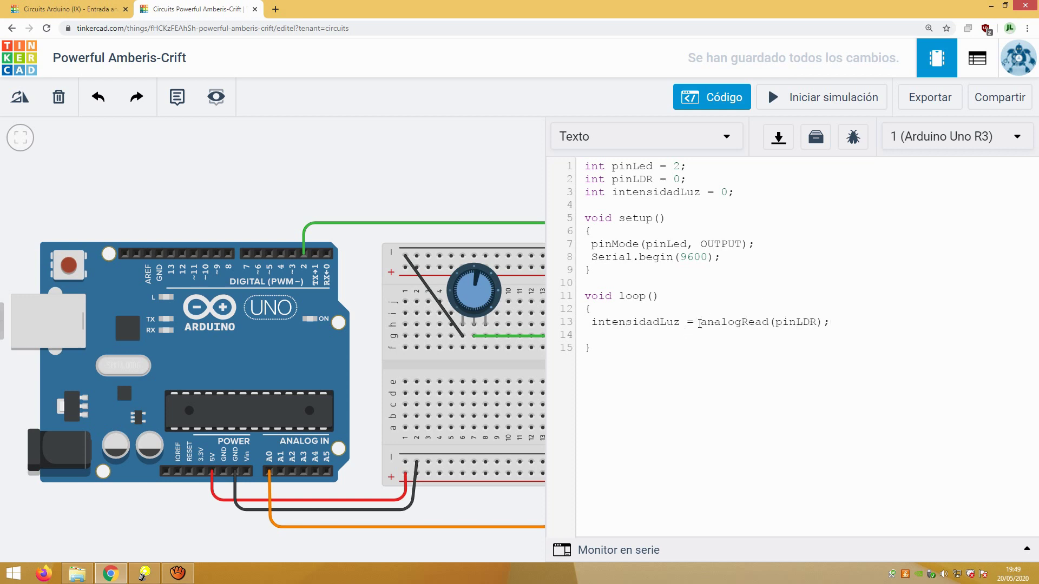
{"action": "left_click_drag", "start_coordinate": [699, 323], "coordinate": [769, 323]}
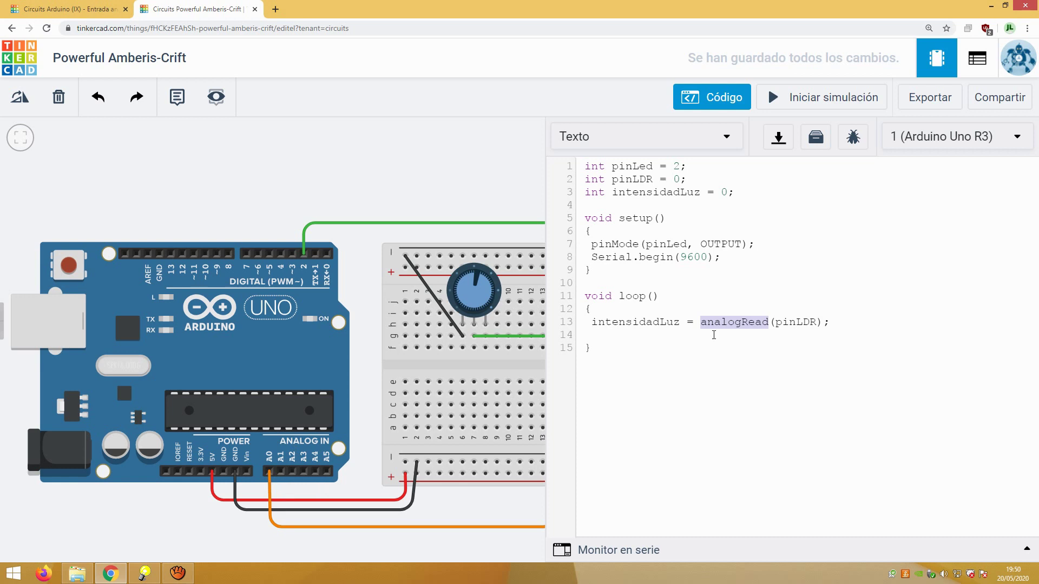
{"action": "left_click", "coordinate": [713, 335]}
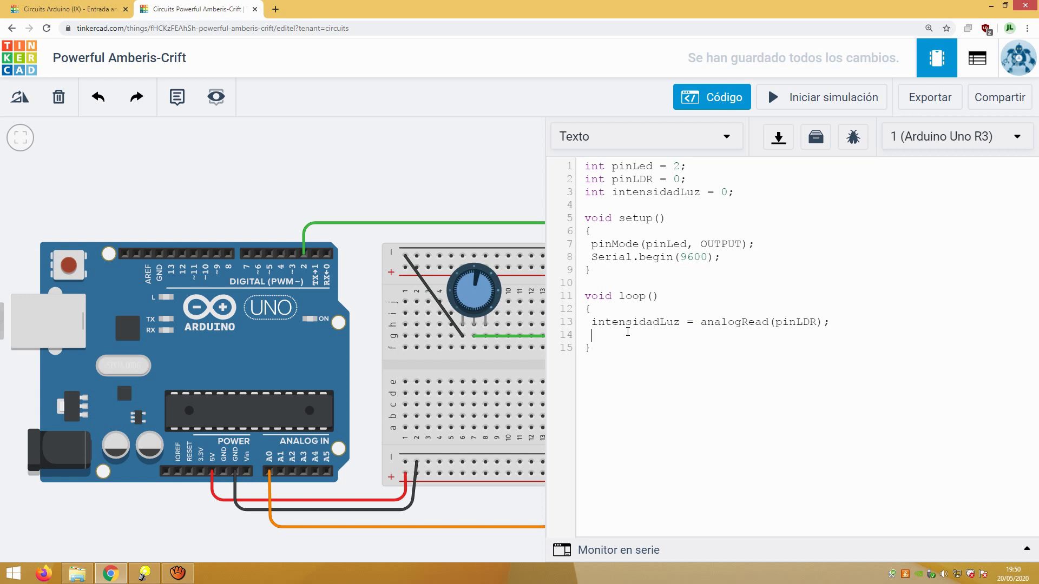
{"action": "type", "text": "Serial.println(intensidad"}
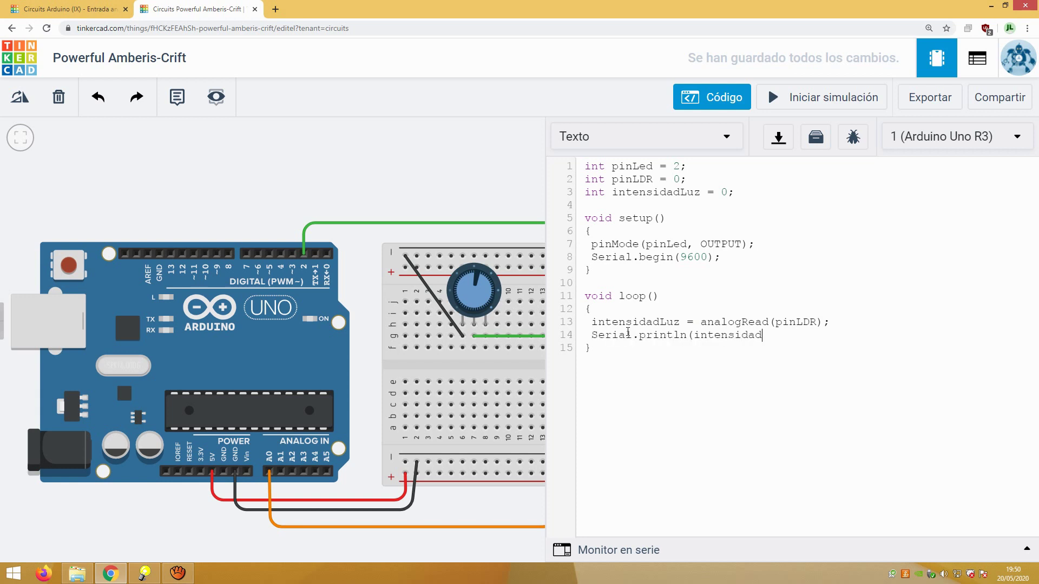
{"action": "type", "text": "Luz);"}
- Start the simulation and open the serial monitor beneath the code
{"action": "left_click", "coordinate": [801, 97]}
{"action": "left_click", "coordinate": [715, 101]}
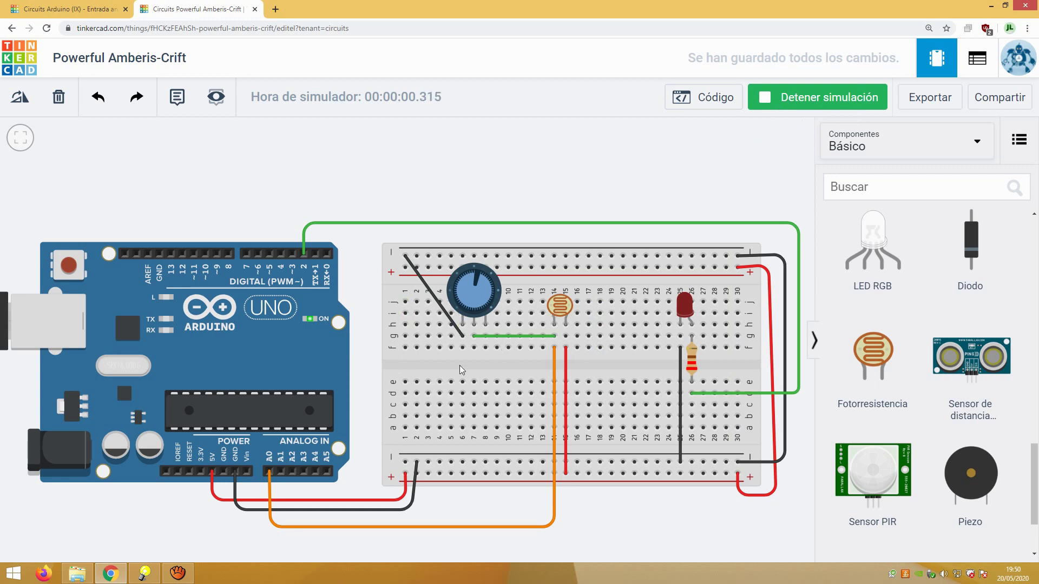
{"action": "left_click", "coordinate": [706, 99]}
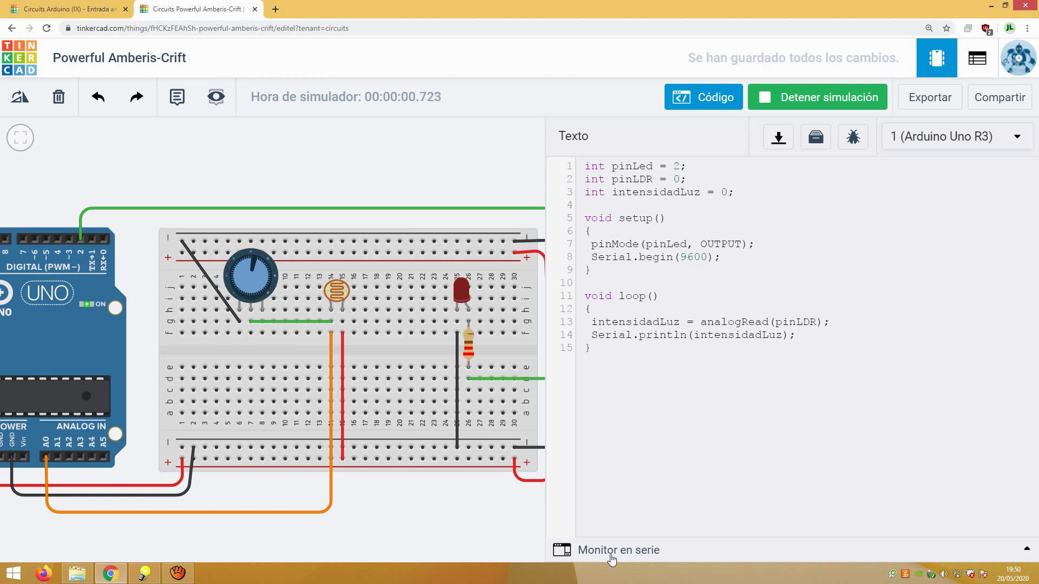
{"action": "left_click", "coordinate": [614, 552]}
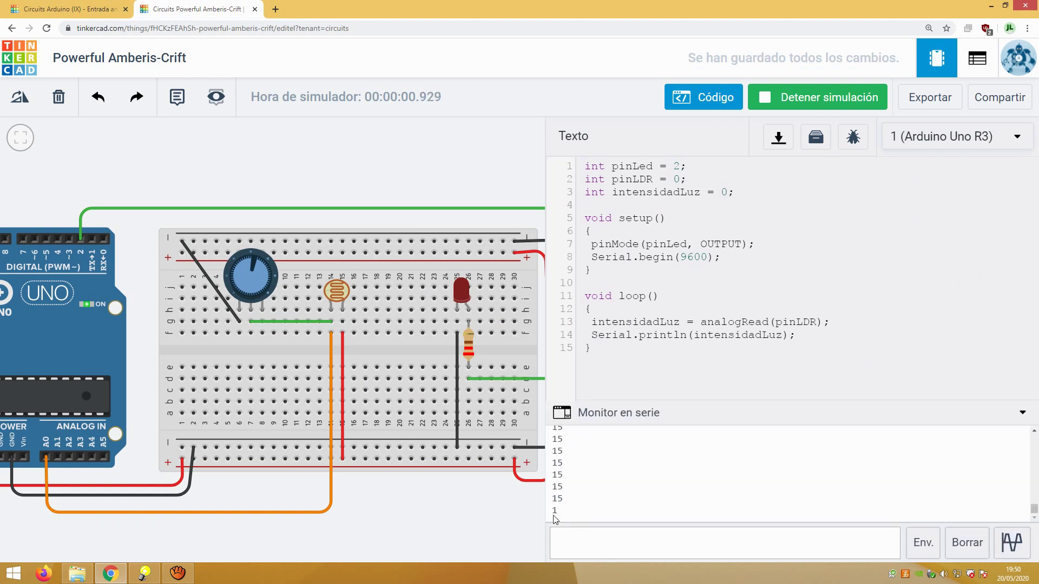
- Raise the photoresistor's light level in stages to near maximum and lower it again to observe the serial readings
{"action": "left_click", "coordinate": [330, 289]}
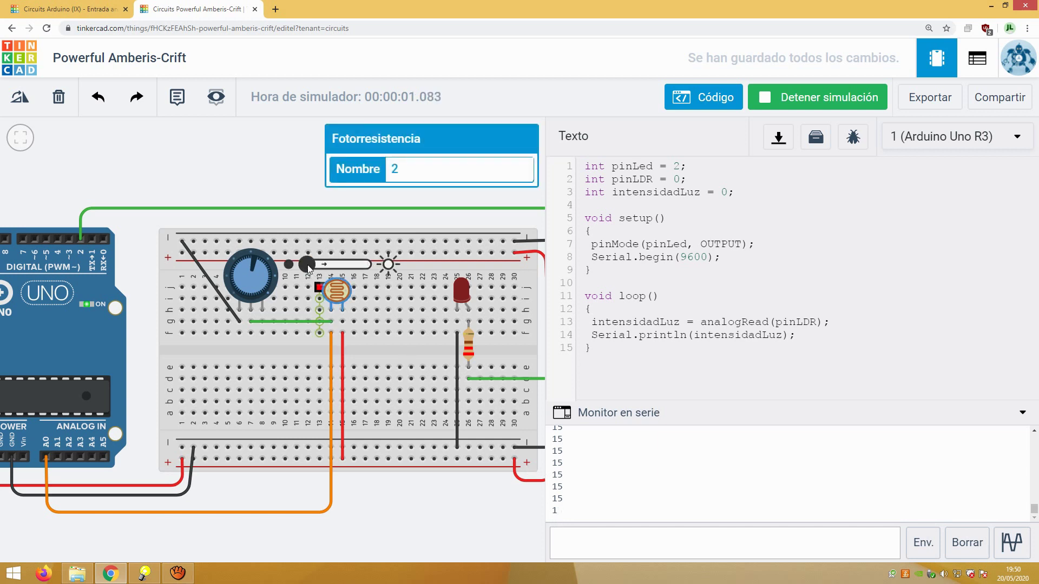
{"action": "left_click_drag", "start_coordinate": [307, 264], "coordinate": [321, 267]}
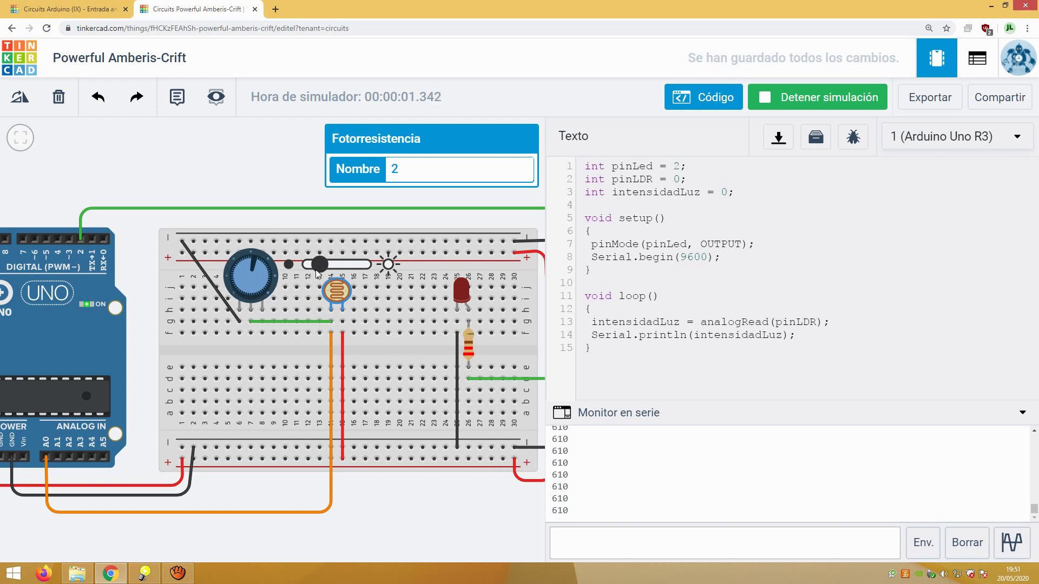
{"action": "left_click_drag", "start_coordinate": [320, 267], "coordinate": [333, 262]}
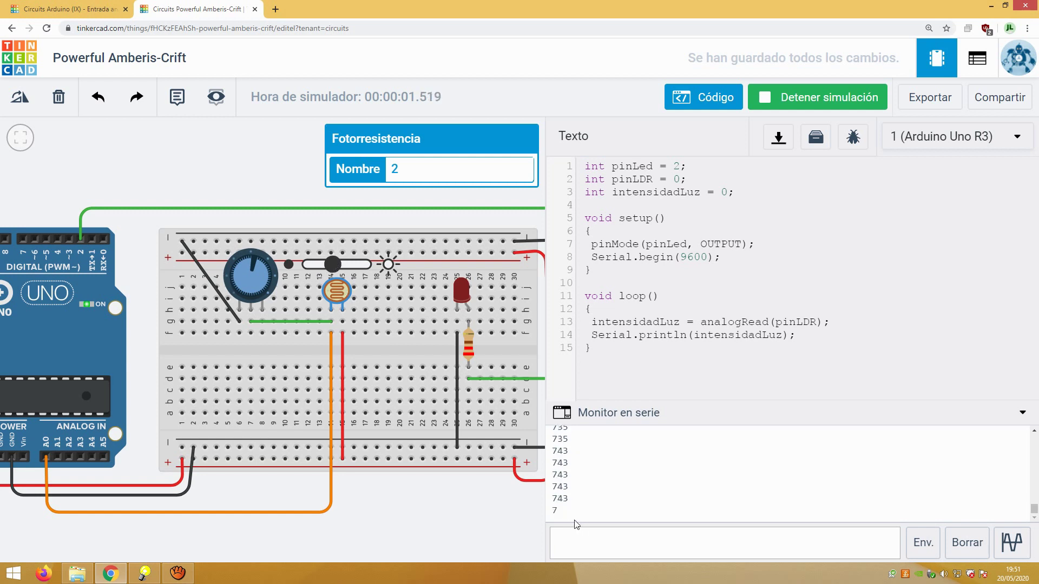
{"action": "left_click_drag", "start_coordinate": [340, 265], "coordinate": [351, 265]}
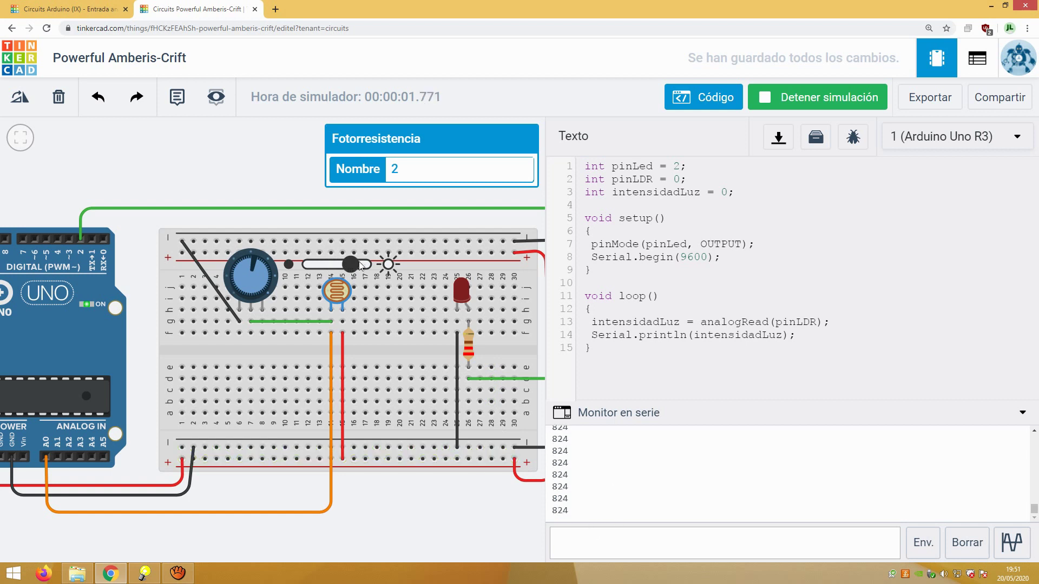
{"action": "left_click_drag", "start_coordinate": [353, 265], "coordinate": [366, 268]}
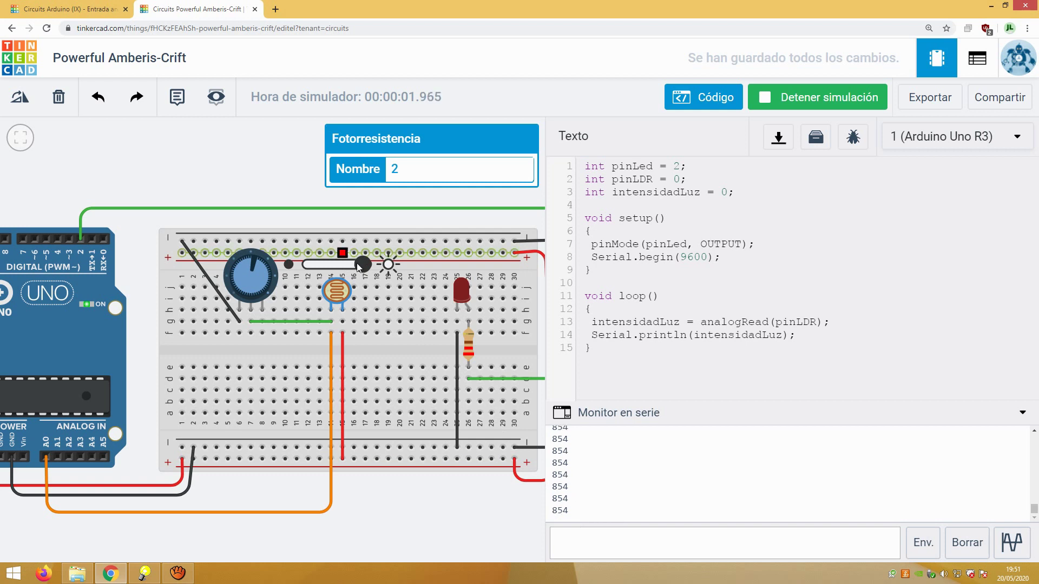
{"action": "left_click_drag", "start_coordinate": [359, 263], "coordinate": [336, 265]}
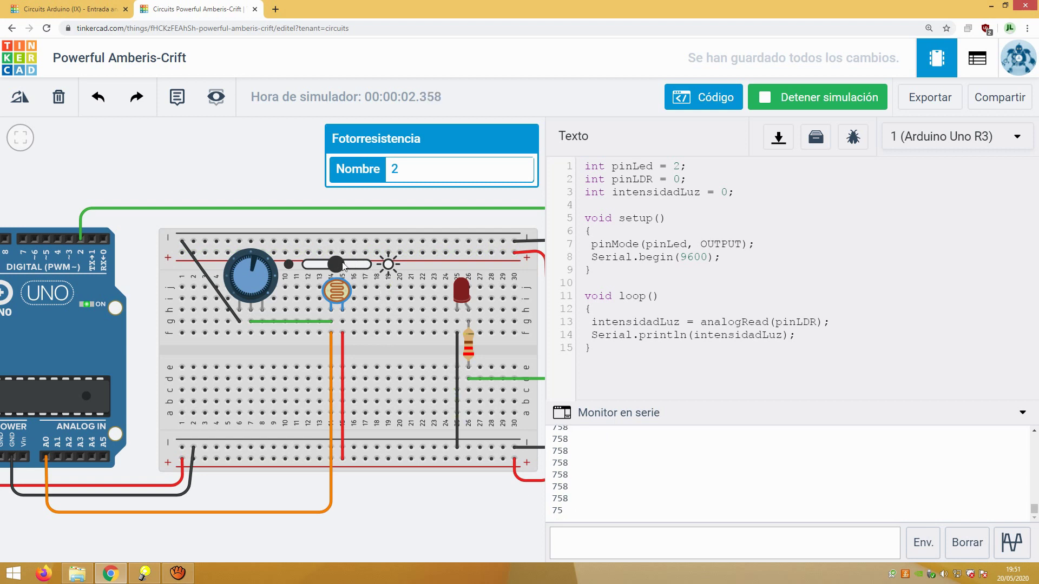
{"action": "left_click_drag", "start_coordinate": [333, 262], "coordinate": [329, 263]}
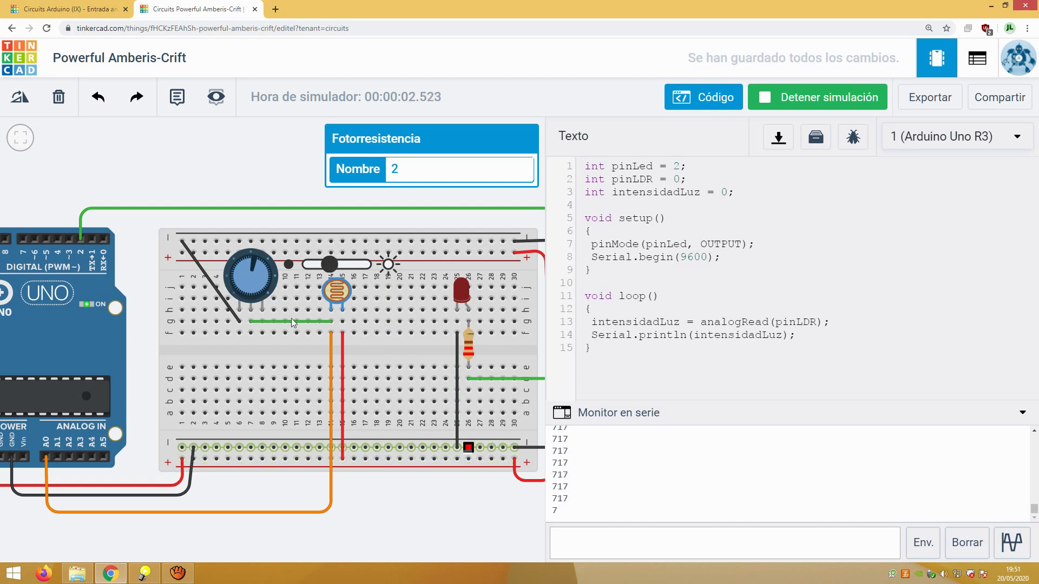
{"action": "left_click_drag", "start_coordinate": [326, 262], "coordinate": [322, 262]}
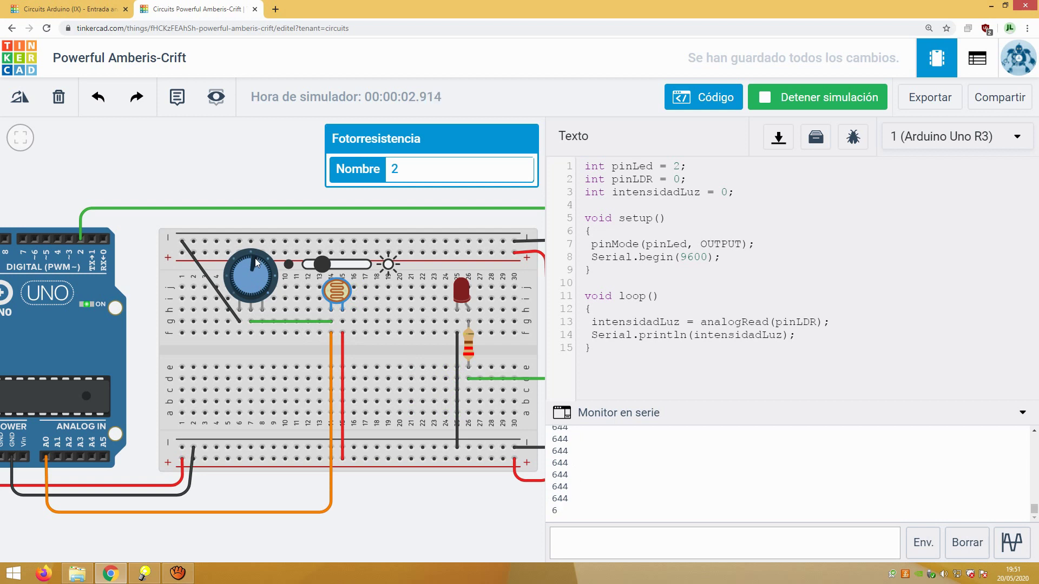
- Test the readings while adjusting the potentiometer and raising the photoresistor's light level, and stop the simulation
{"action": "mouse_move", "coordinate": [255, 258]}
{"action": "left_mouse_down"}
{"action": "mouse_move", "coordinate": [233, 271]}
{"action": "mouse_move", "coordinate": [245, 259]}
{"action": "mouse_move", "coordinate": [262, 265]}
{"action": "left_mouse_up"}
{"action": "left_click_drag", "start_coordinate": [315, 264], "coordinate": [331, 264]}
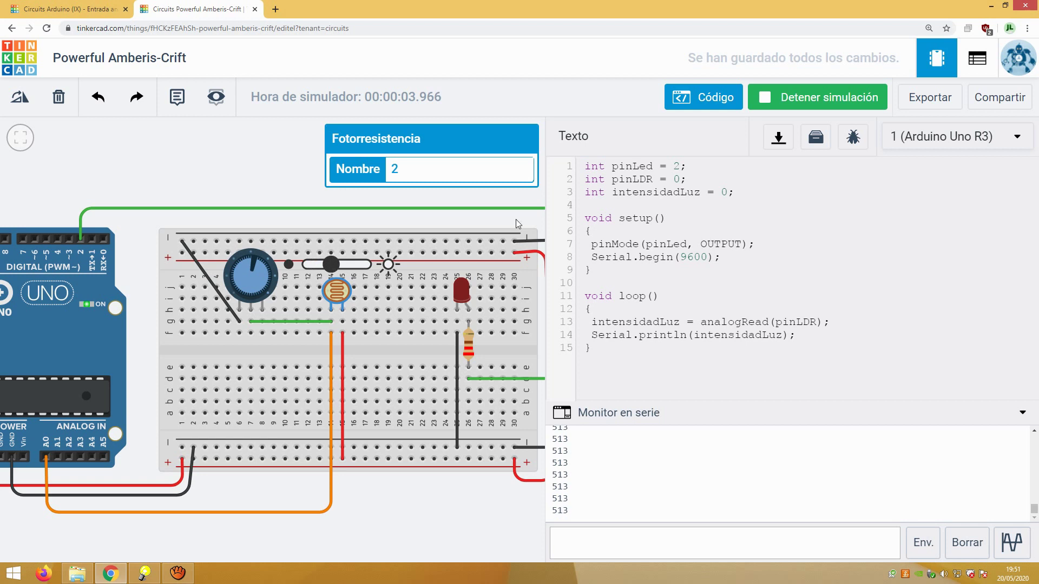
{"action": "left_click", "coordinate": [829, 103]}
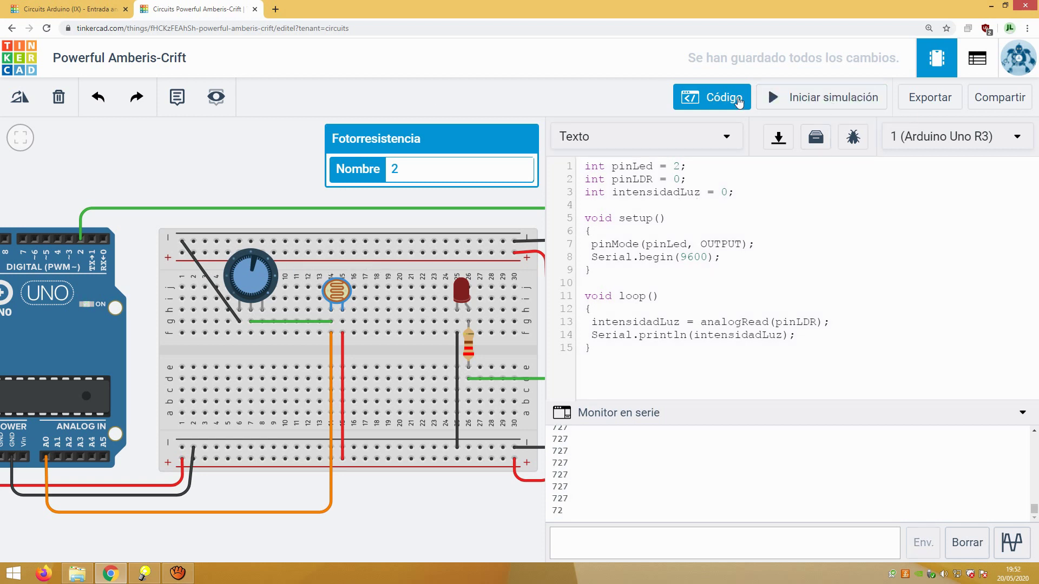
- Add an if(intensidadLuz<700) block at the end of loop containing digitalWrite(pinLed,HIGH);
{"action": "key", "text": "Return"}
{"action": "type", "text": "if(intensidadLuz<700){"}
{"action": "key", "text": "Return"}
{"action": "type", "text": "}"}
{"action": "key", "text": "Return"}
{"action": "type", "text": "digita"}
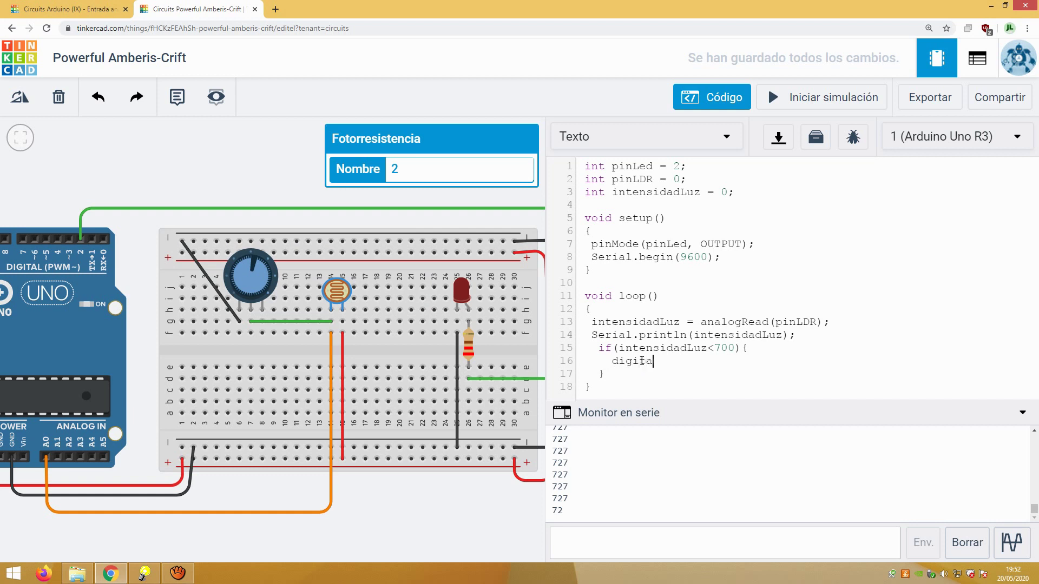
{"action": "type", "text": "lWrite(pinLed,HIGH);"}
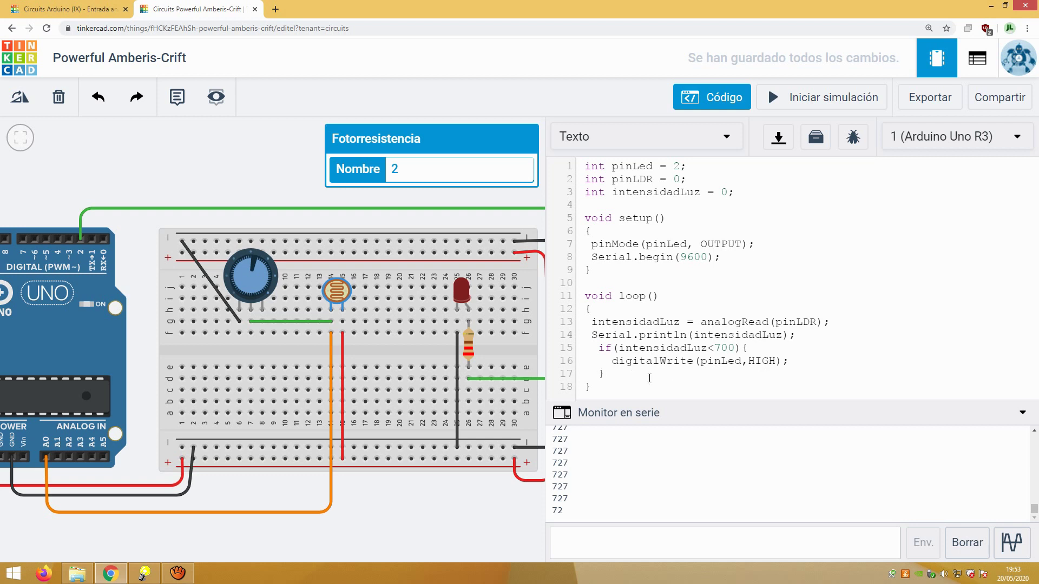
- Add an else block after the if, reusing its digitalWrite line with the state set to LOW
{"action": "key", "text": "Return"}
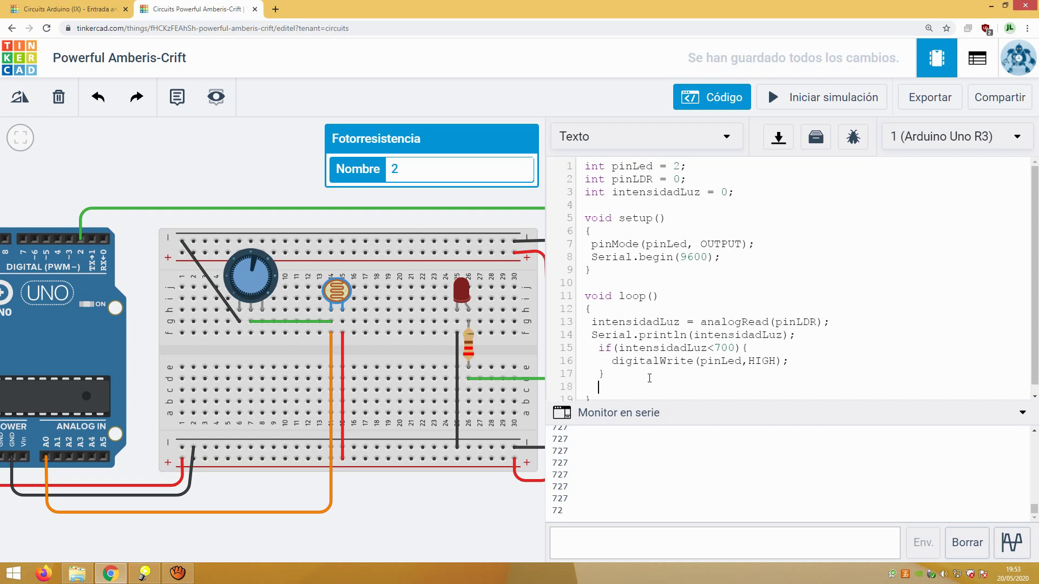
{"action": "type", "text": "else{"}
{"action": "key", "text": "Return"}
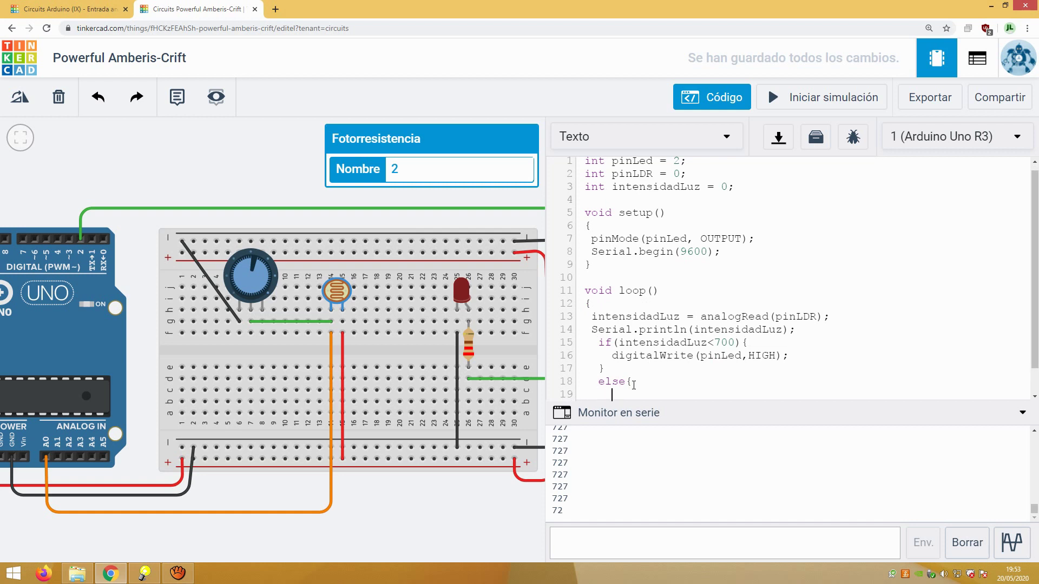
{"action": "scroll", "coordinate": [655, 349], "scroll_direction": "down", "scroll_amount": 1}
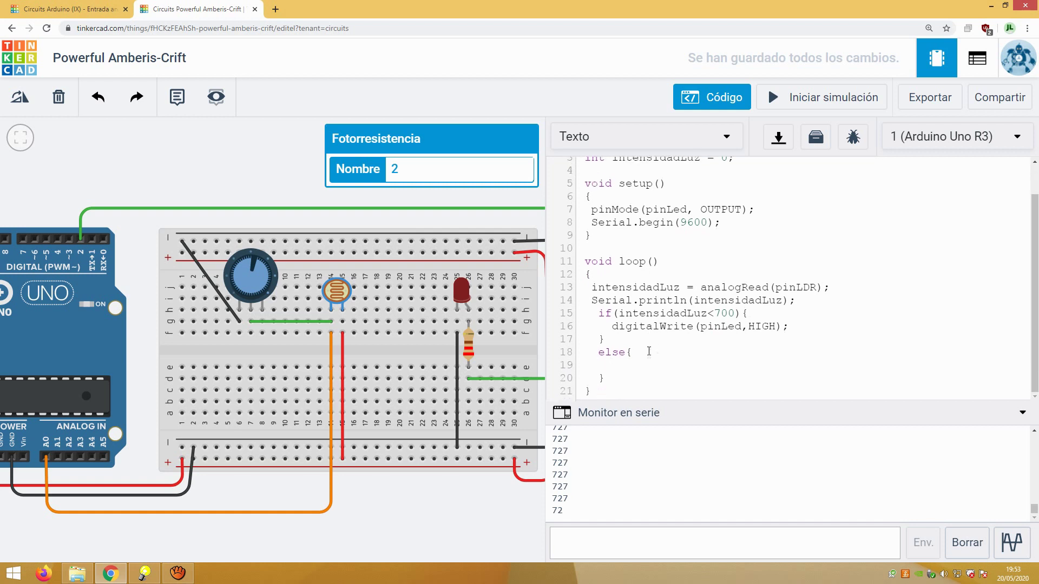
{"action": "left_click_drag", "start_coordinate": [587, 326], "coordinate": [812, 331]}
{"action": "key", "text": "ctrl+c"}
{"action": "left_click", "coordinate": [583, 366]}
{"action": "key", "text": "ctrl+v"}
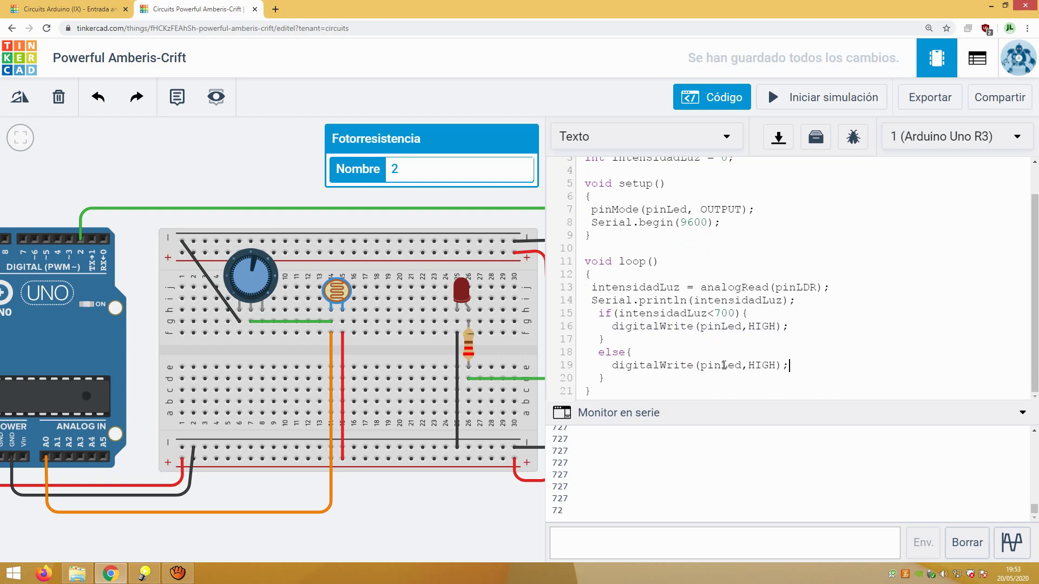
{"action": "double_click", "coordinate": [760, 365]}
{"action": "type", "text": "LOW"}
- Simulate the LED program with a raised photoresistor light level, turning the potentiometer down and back to about its midpoint
{"action": "left_click", "coordinate": [814, 103]}
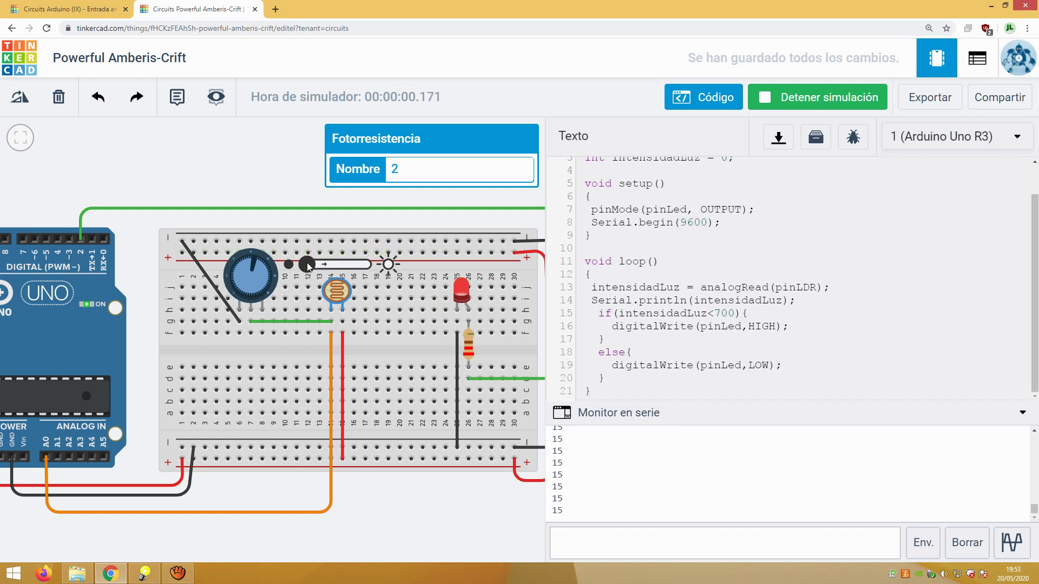
{"action": "left_click_drag", "start_coordinate": [308, 265], "coordinate": [361, 265]}
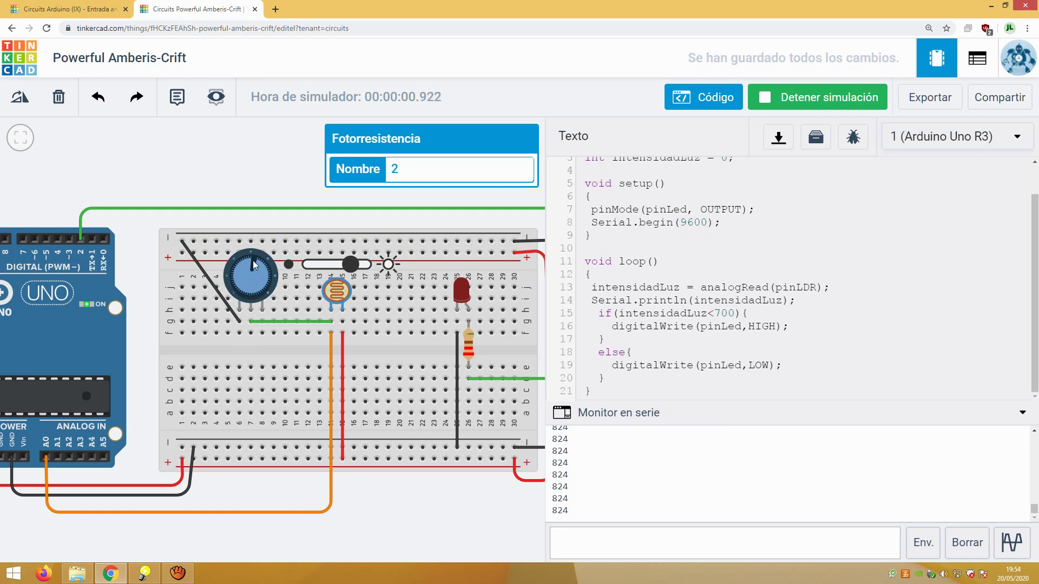
{"action": "left_click_drag", "start_coordinate": [239, 264], "coordinate": [236, 277]}
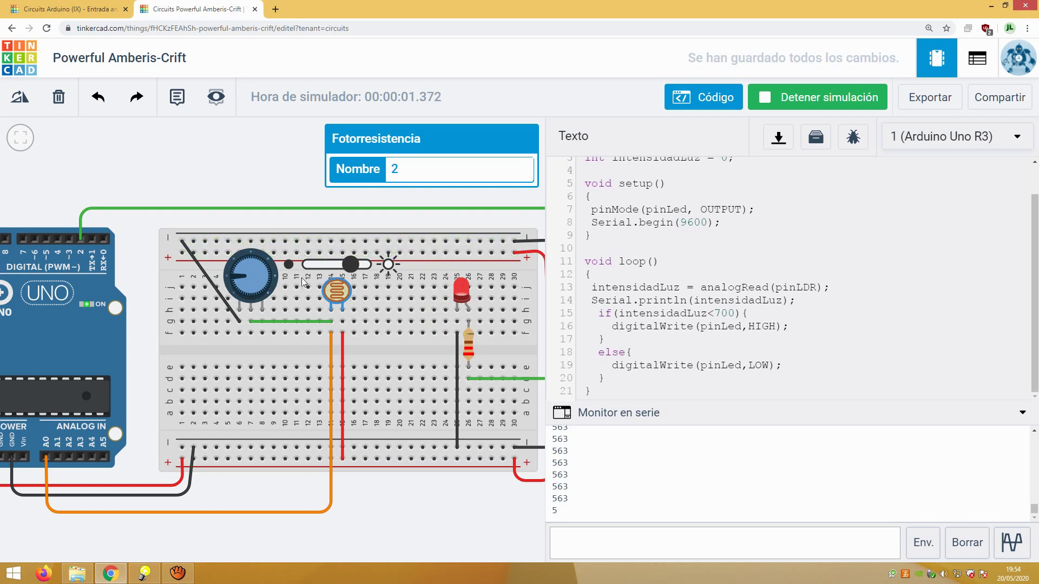
{"action": "left_click", "coordinate": [251, 259]}
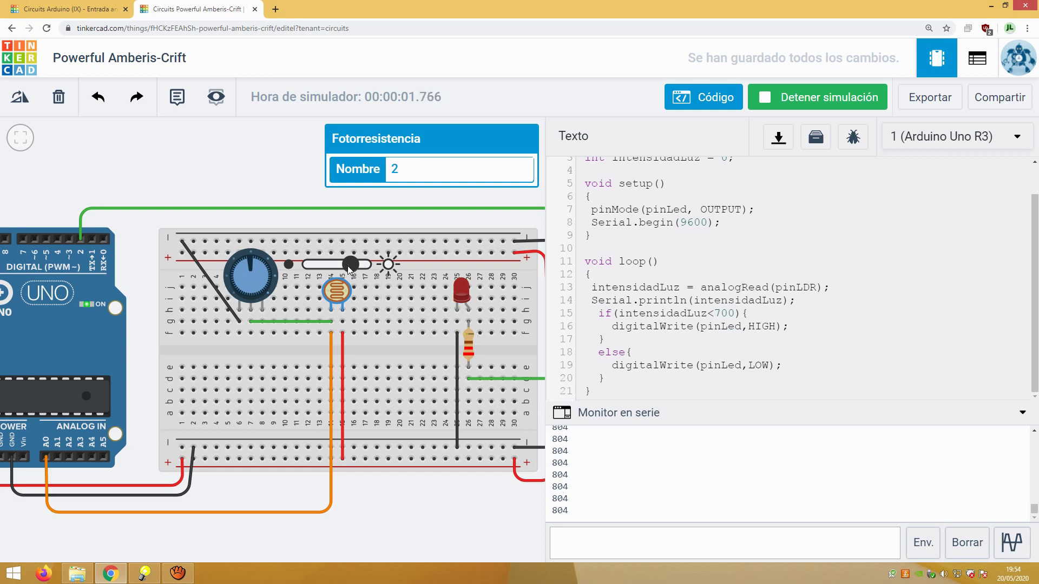
- Lower the photoresistor's light level in small increments past the 700 threshold to test the LED switching
{"action": "left_click_drag", "start_coordinate": [348, 267], "coordinate": [336, 270]}
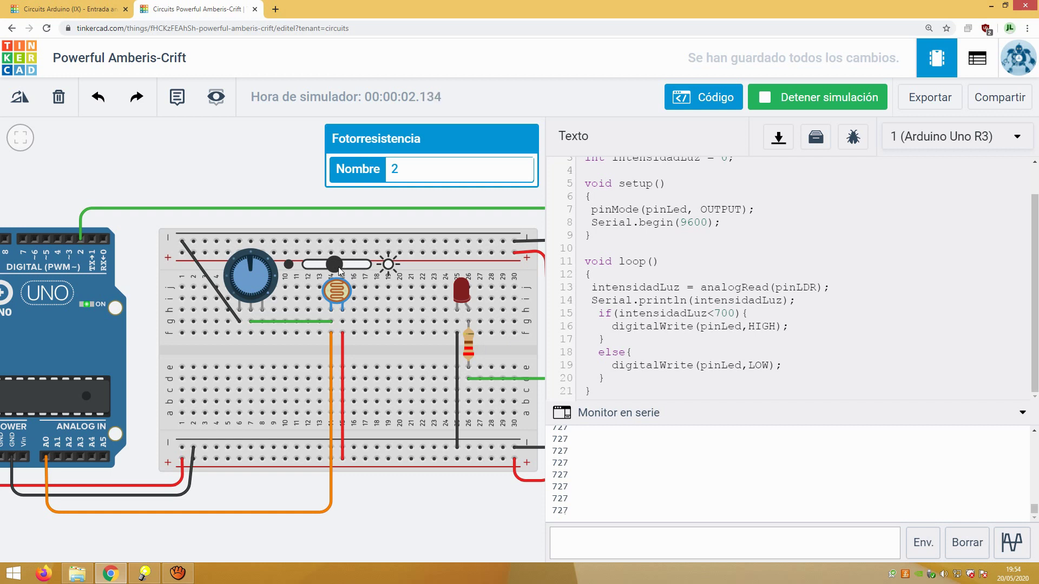
{"action": "left_click_drag", "start_coordinate": [335, 267], "coordinate": [333, 268]}
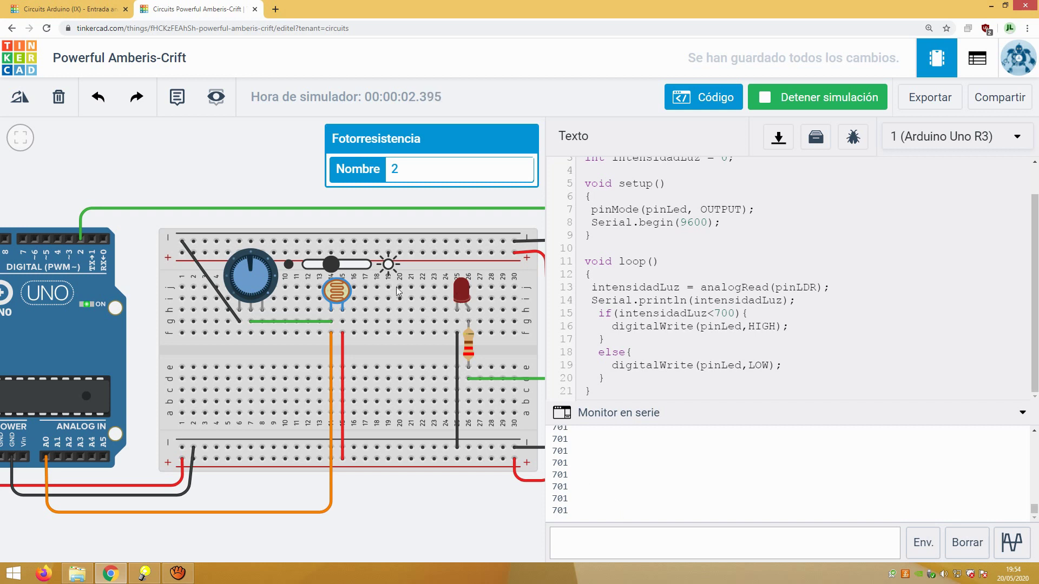
{"action": "left_click", "coordinate": [334, 268]}
{"action": "left_click_drag", "start_coordinate": [330, 267], "coordinate": [328, 269]}
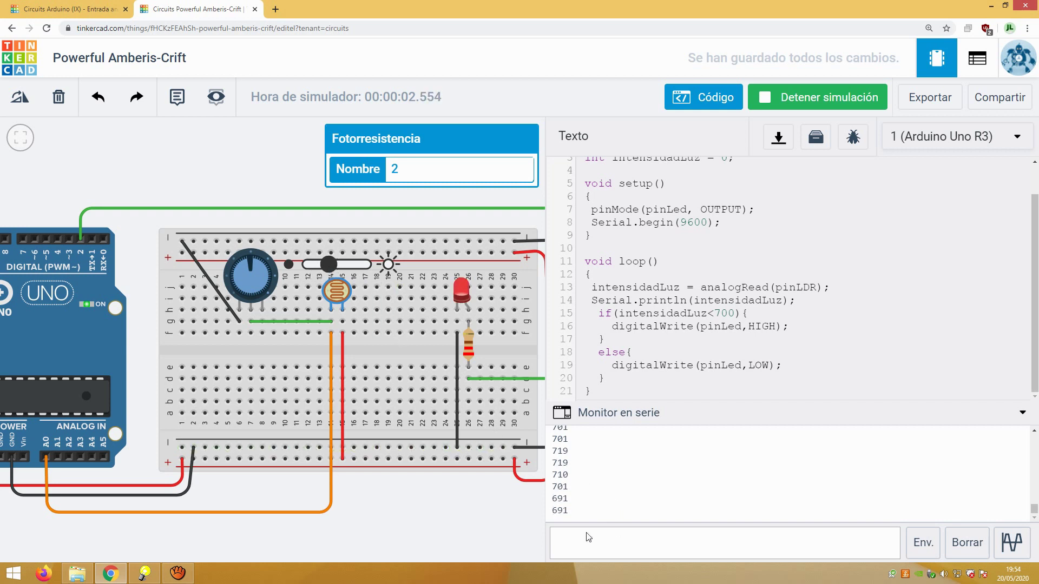